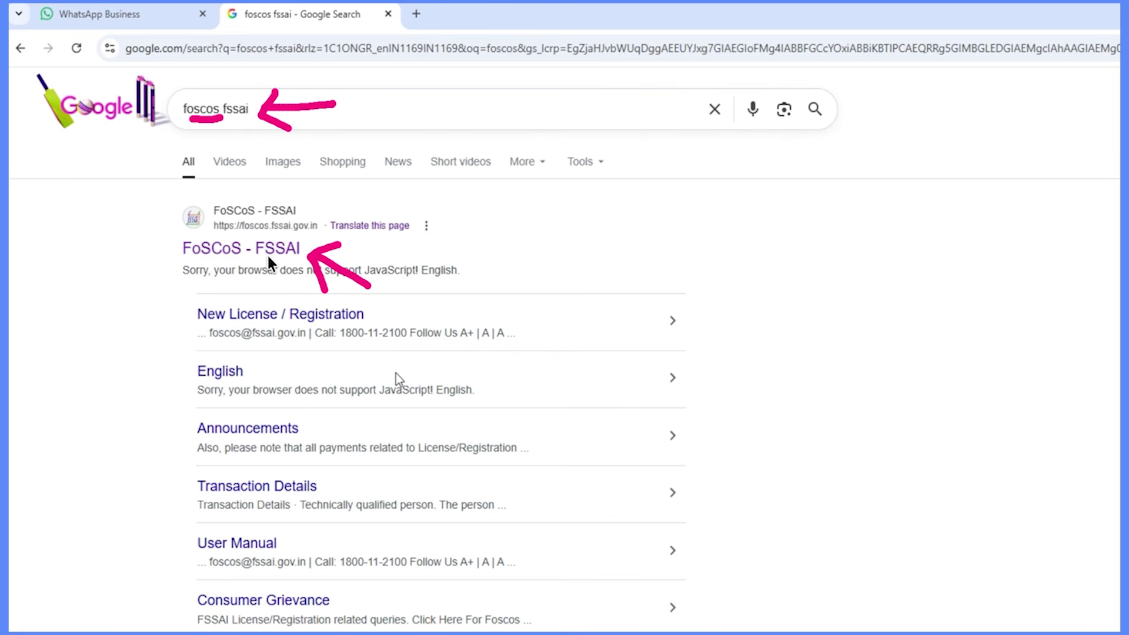
Step: Open the FoSCoS - FSSAI website from the search results and tick its home page with the annotation pen
click(266, 252)
drag(771, 417, 847, 388)
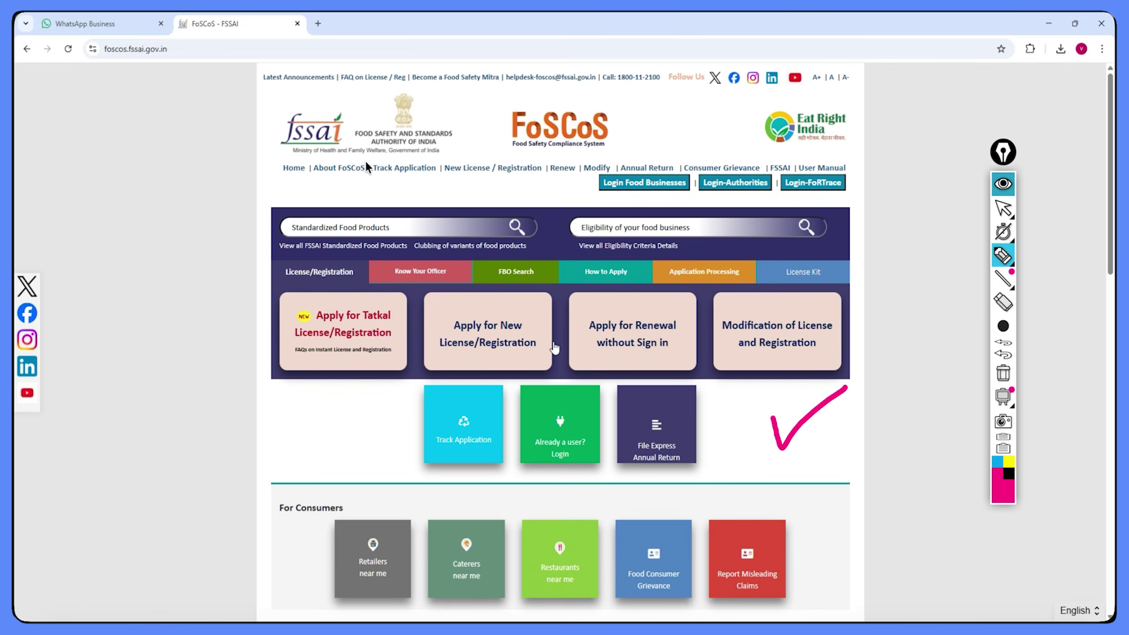
mouse_move(234, 99)
mouse_down()
mouse_move(252, 125)
mouse_move(262, 107)
mouse_up()
click(1003, 373)
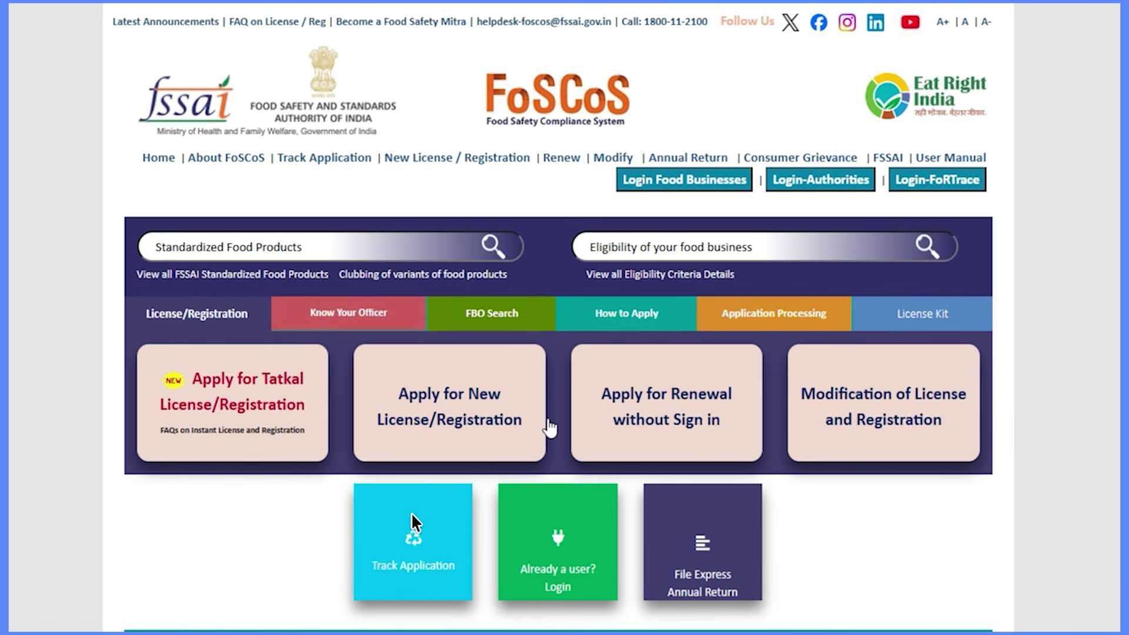
Step: Circle the Track Application tile and draw an arrow to the Login tile, clearing the marks when finished
mouse_move(462, 406)
mouse_down()
mouse_move(425, 450)
mouse_move(478, 464)
mouse_up()
mouse_move(433, 601)
mouse_down()
mouse_move(463, 543)
mouse_move(405, 513)
mouse_up()
mouse_move(487, 476)
mouse_down()
mouse_move(520, 513)
mouse_move(525, 489)
mouse_up()
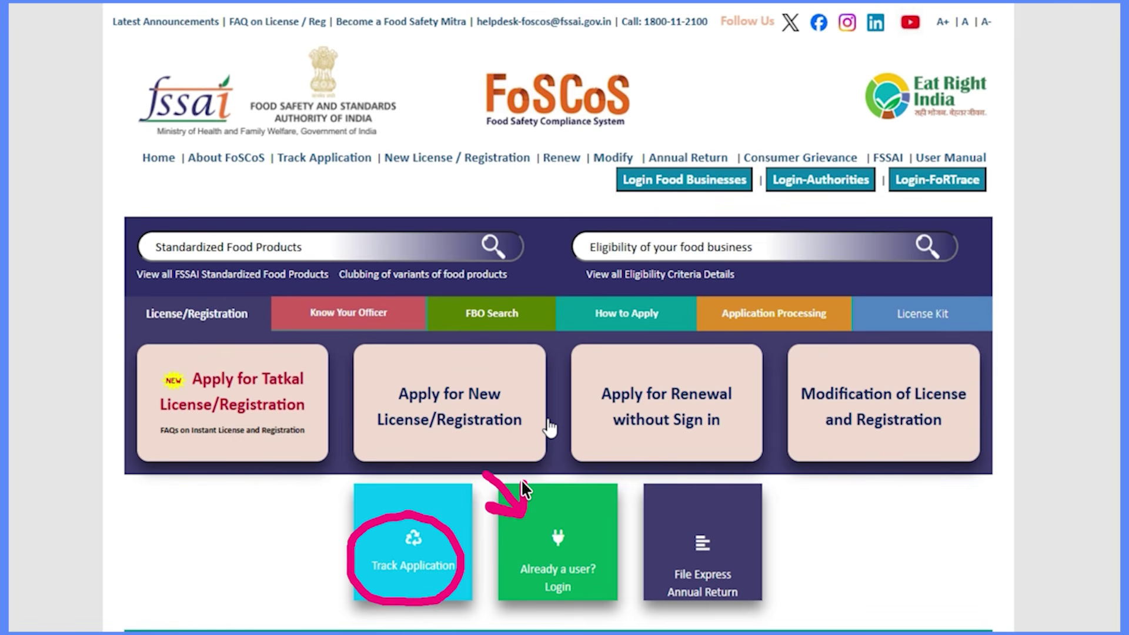
key(Escape)
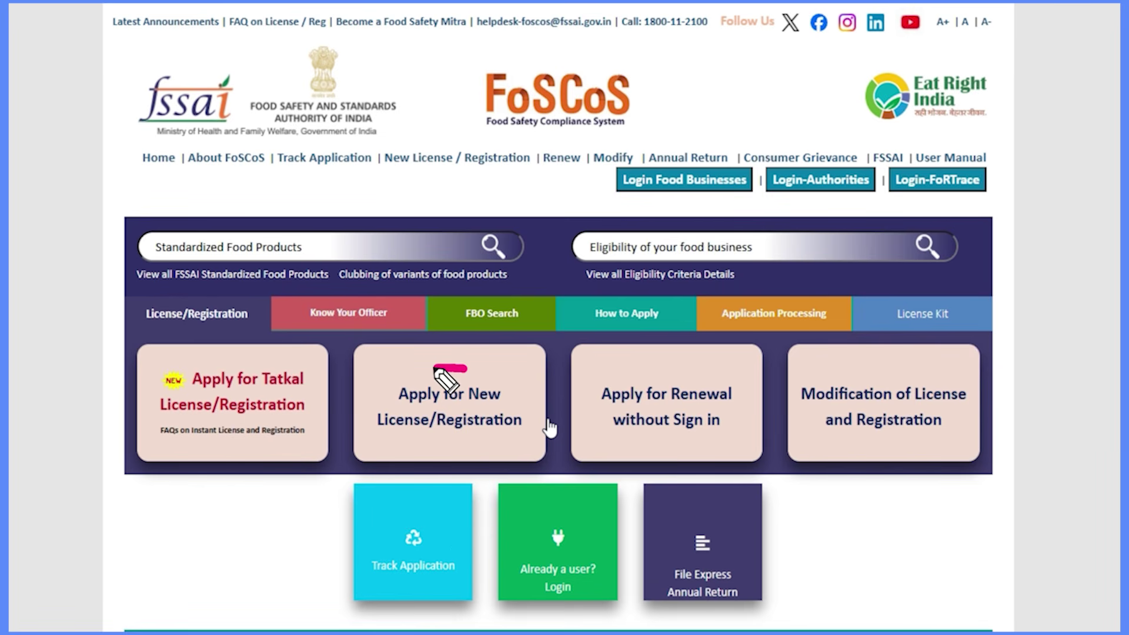
Step: Circle the Apply for New License/Registration tile with the pen and open that application page
mouse_move(467, 368)
mouse_down()
mouse_move(369, 381)
mouse_move(366, 447)
mouse_move(487, 464)
mouse_move(540, 432)
mouse_move(488, 370)
mouse_move(467, 369)
mouse_up()
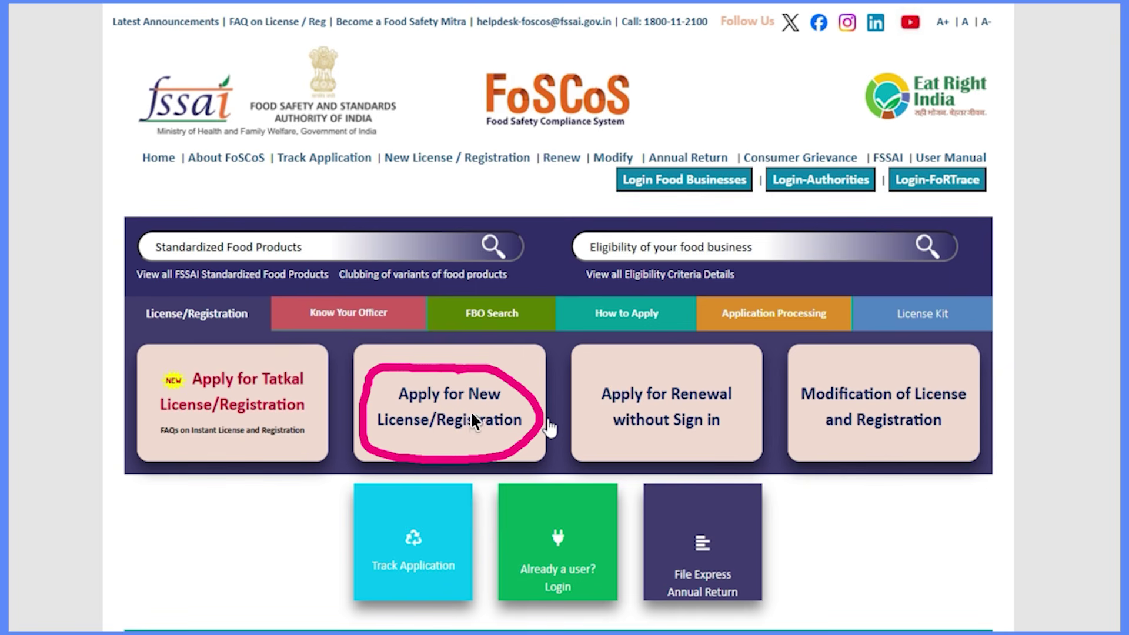
click(545, 427)
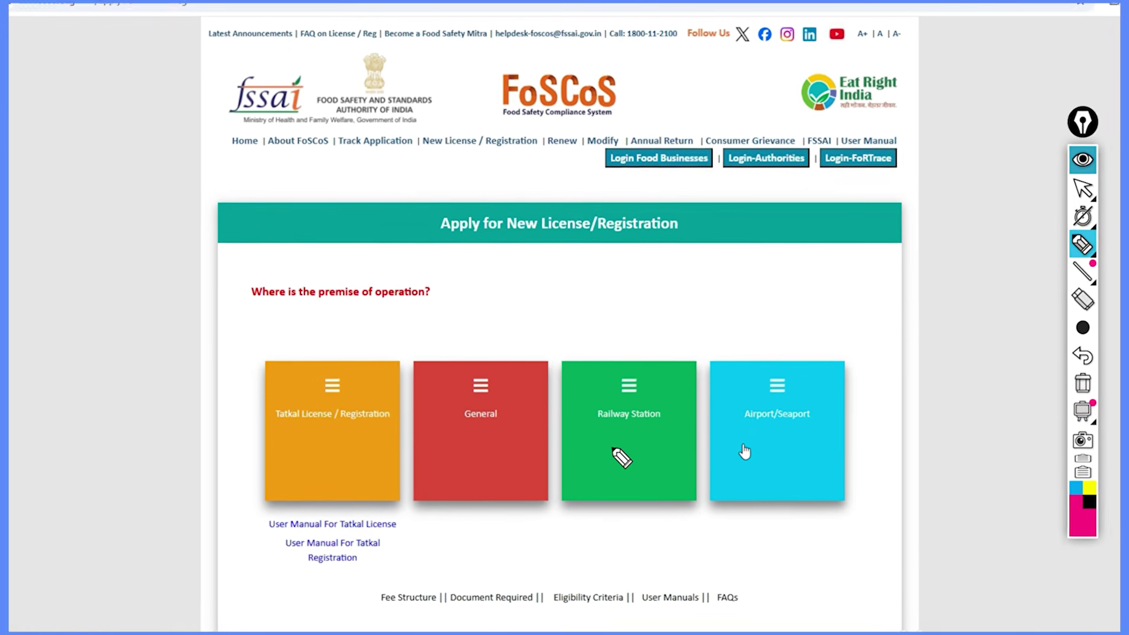
Step: Tick the Railway Station and Airport/Seaport tiles with the pen and choose General as the premise of operation
drag(604, 430, 623, 424)
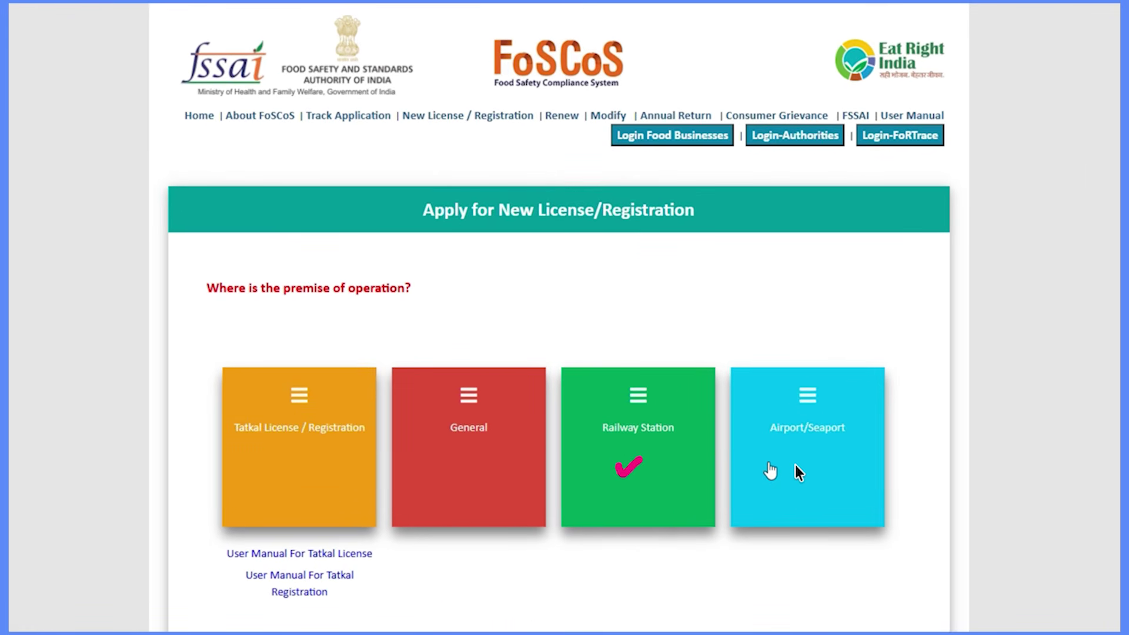
drag(795, 465, 821, 458)
mouse_move(500, 369)
mouse_down()
mouse_move(473, 357)
mouse_move(432, 376)
mouse_move(448, 456)
mouse_move(517, 379)
mouse_move(497, 352)
mouse_move(538, 325)
mouse_up()
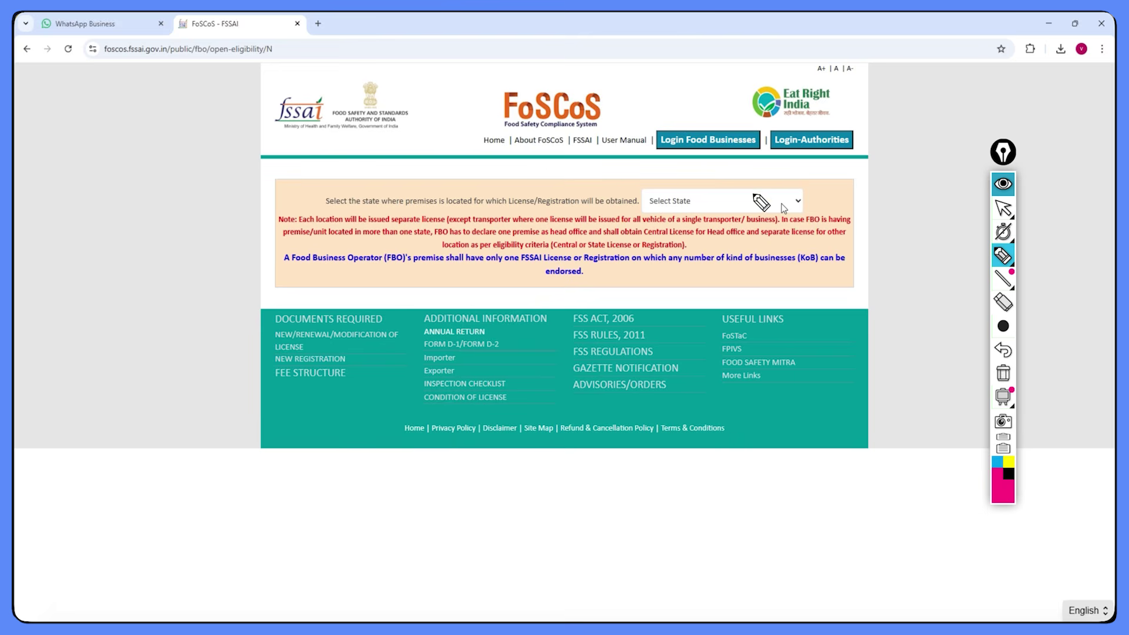
Step: Set the premises' state to Gujarat and mark the kind-of-business groups from Manufacturer to Head Office
drag(752, 194, 768, 179)
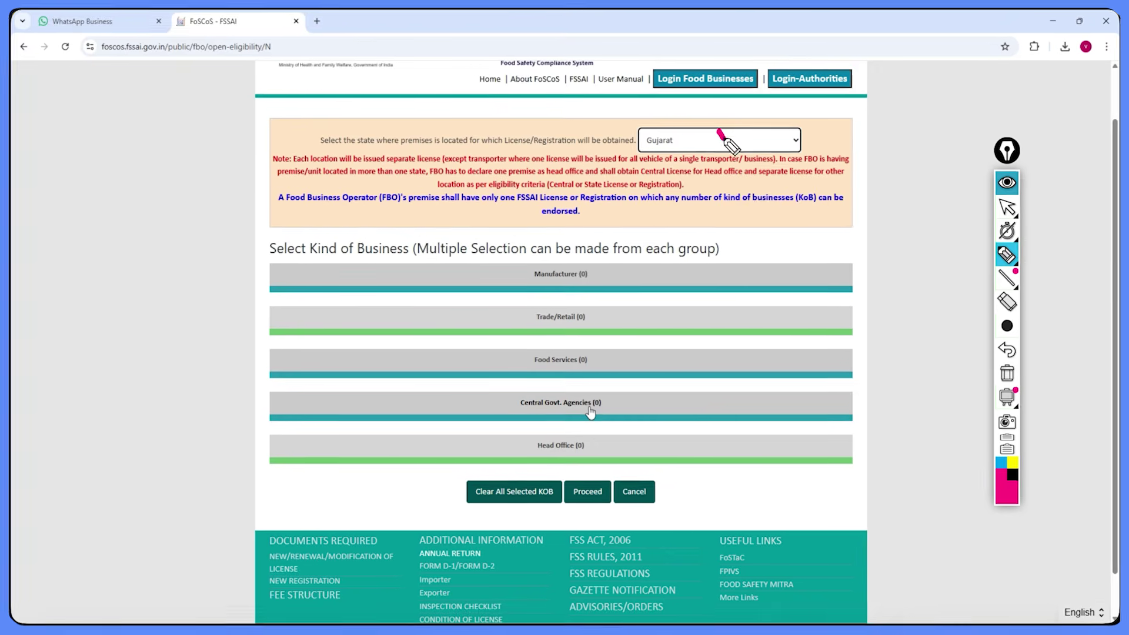
drag(719, 133, 739, 126)
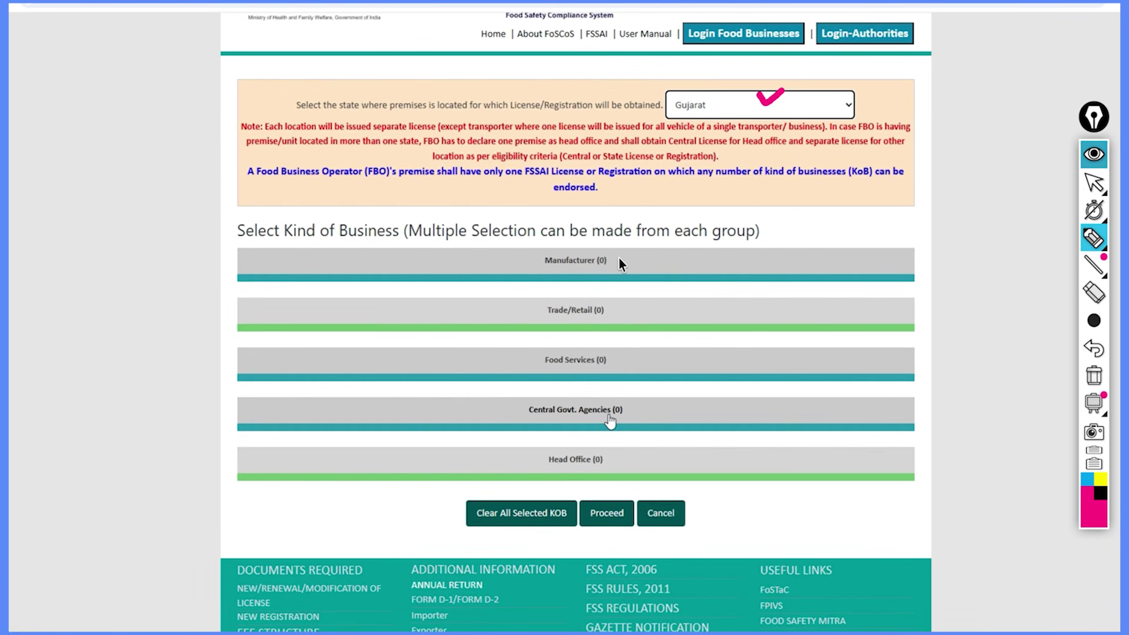
drag(617, 259, 625, 262)
drag(635, 459, 642, 456)
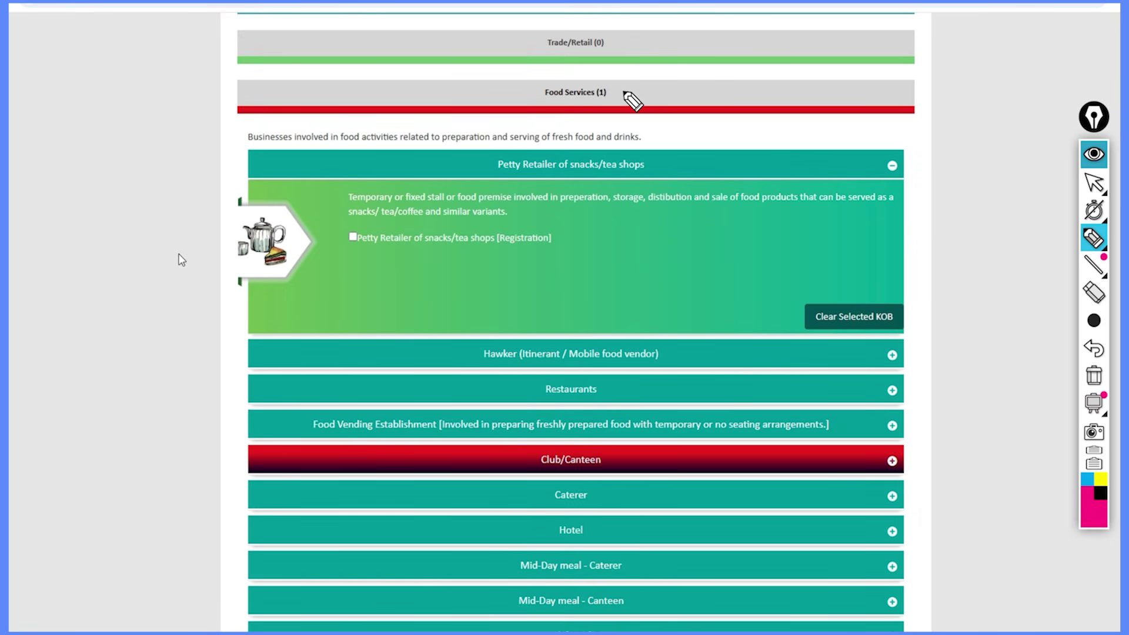
Step: Mark Food Services, the Petty Retailer of snacks/tea shops option and Club/Canteen with the pen, and expand the Club/Canteen category
mouse_move(666, 75)
mouse_down()
mouse_move(619, 88)
mouse_move(638, 96)
mouse_up()
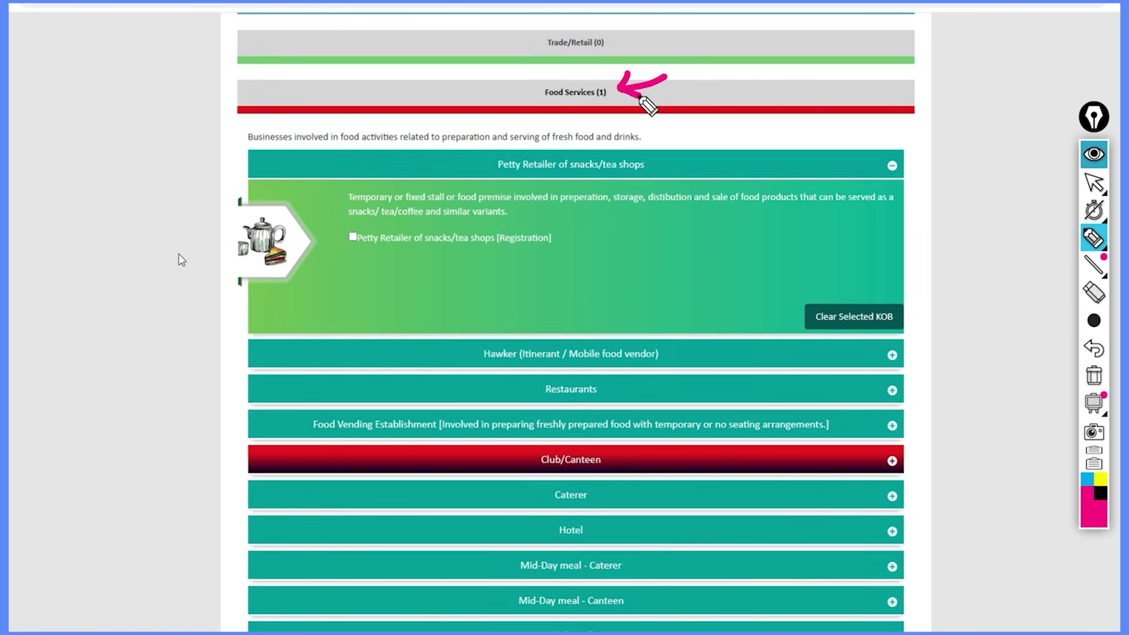
mouse_move(367, 252)
mouse_down()
mouse_move(522, 256)
mouse_move(565, 241)
mouse_up()
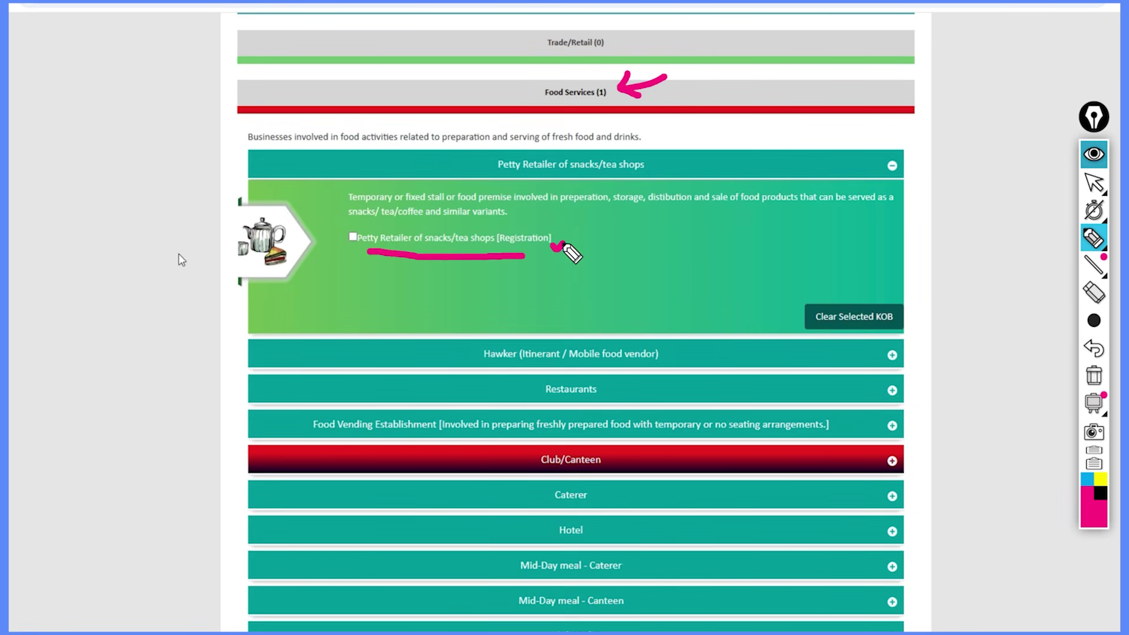
drag(351, 237, 352, 240)
drag(644, 456, 661, 451)
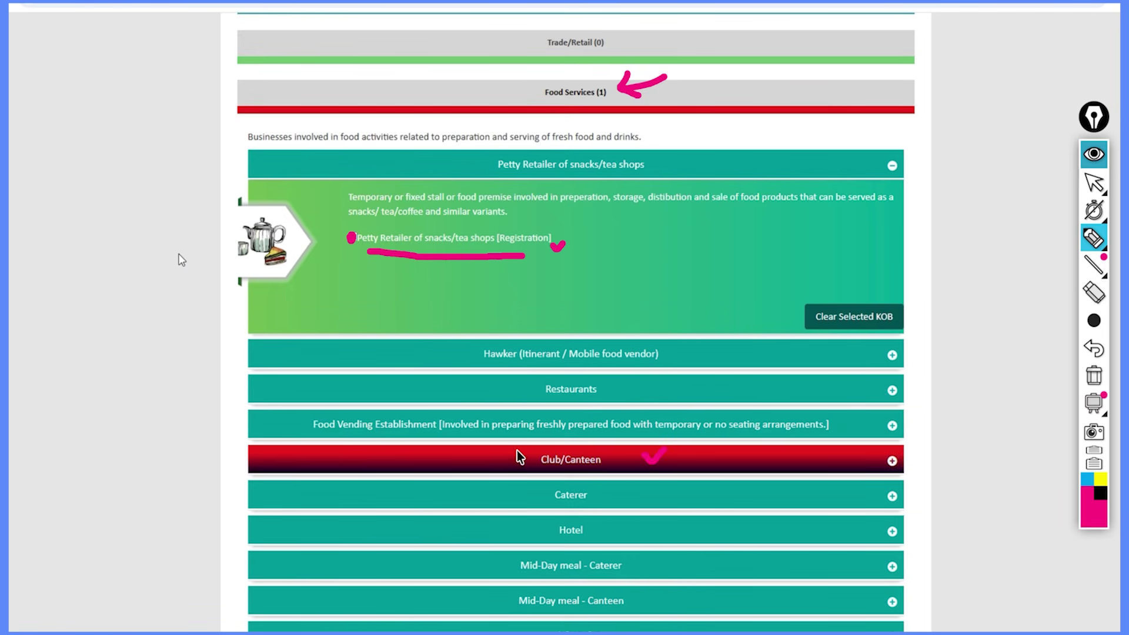
mouse_move(519, 446)
mouse_down()
mouse_move(527, 468)
mouse_move(554, 469)
mouse_up()
click(1093, 153)
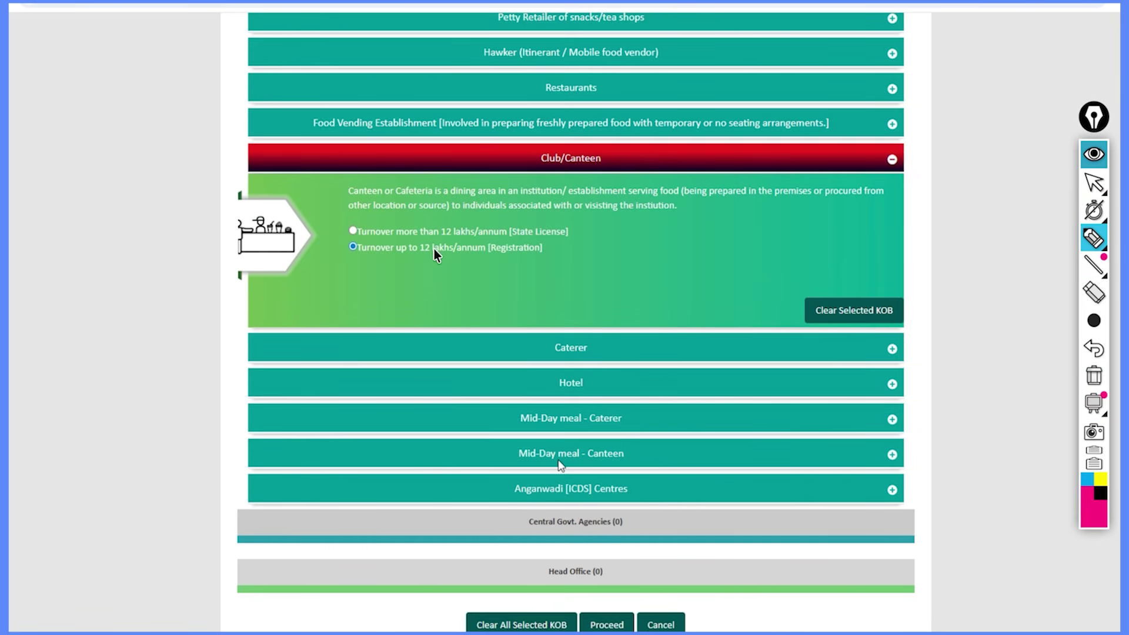
Step: Mark the Club/Canteen option for turnover up to 12 lakhs/annum [Registration] with the pen and proceed to the eligibility page
drag(613, 158, 631, 152)
drag(337, 244, 354, 262)
drag(372, 259, 450, 260)
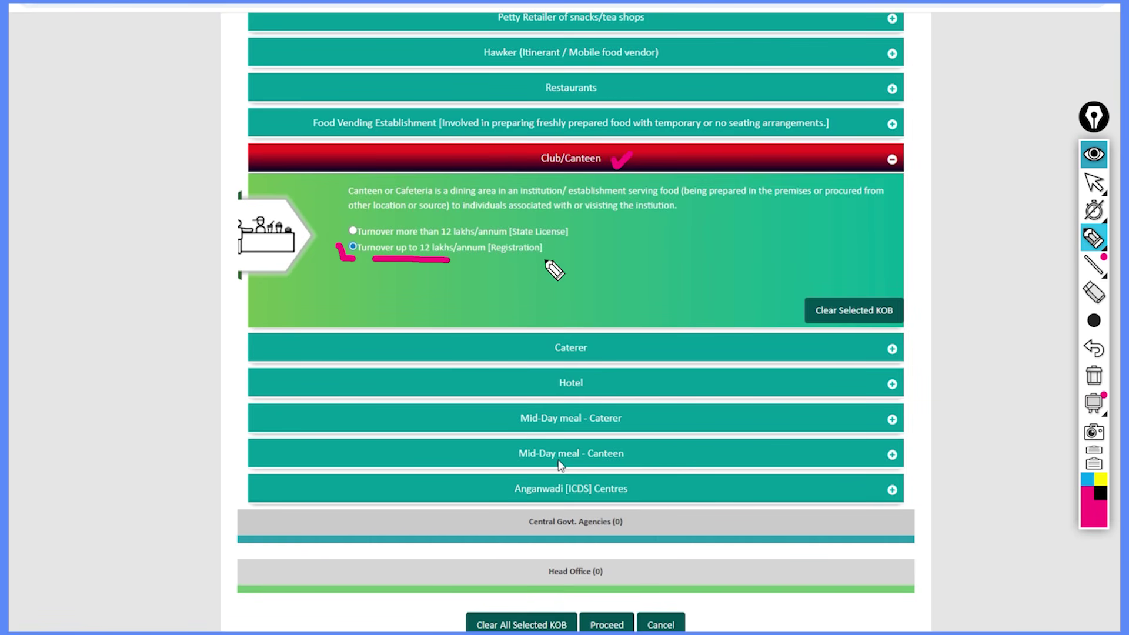
mouse_move(565, 286)
mouse_down()
mouse_move(546, 258)
mouse_move(546, 268)
mouse_move(500, 263)
mouse_up()
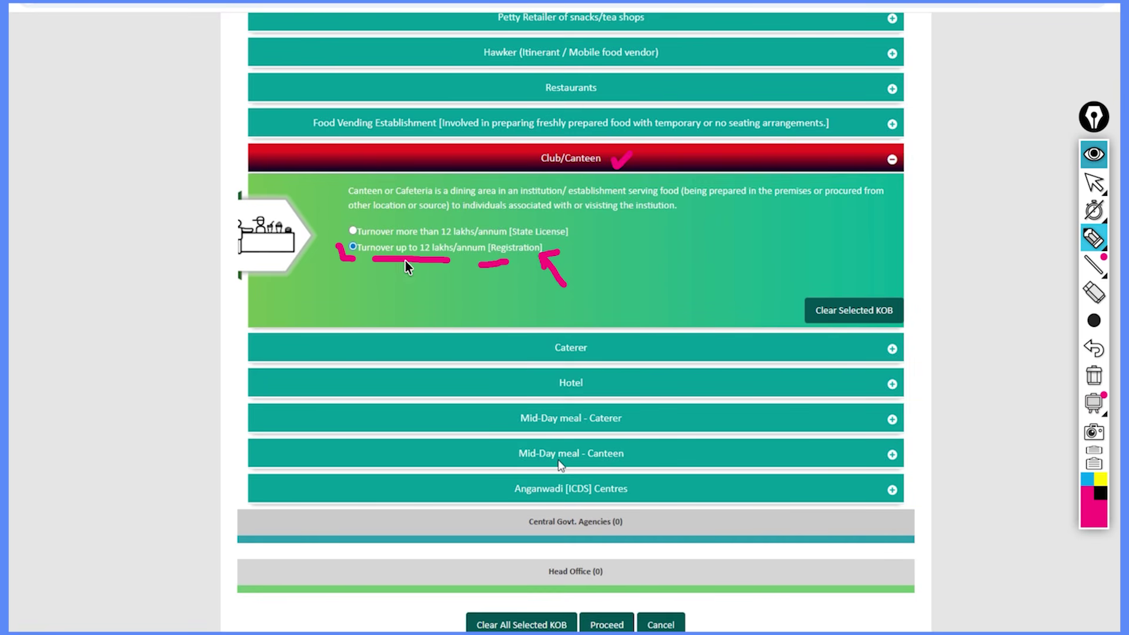
mouse_move(572, 253)
mouse_down()
mouse_move(581, 262)
mouse_move(586, 247)
mouse_up()
scroll(547, 547, down, 1)
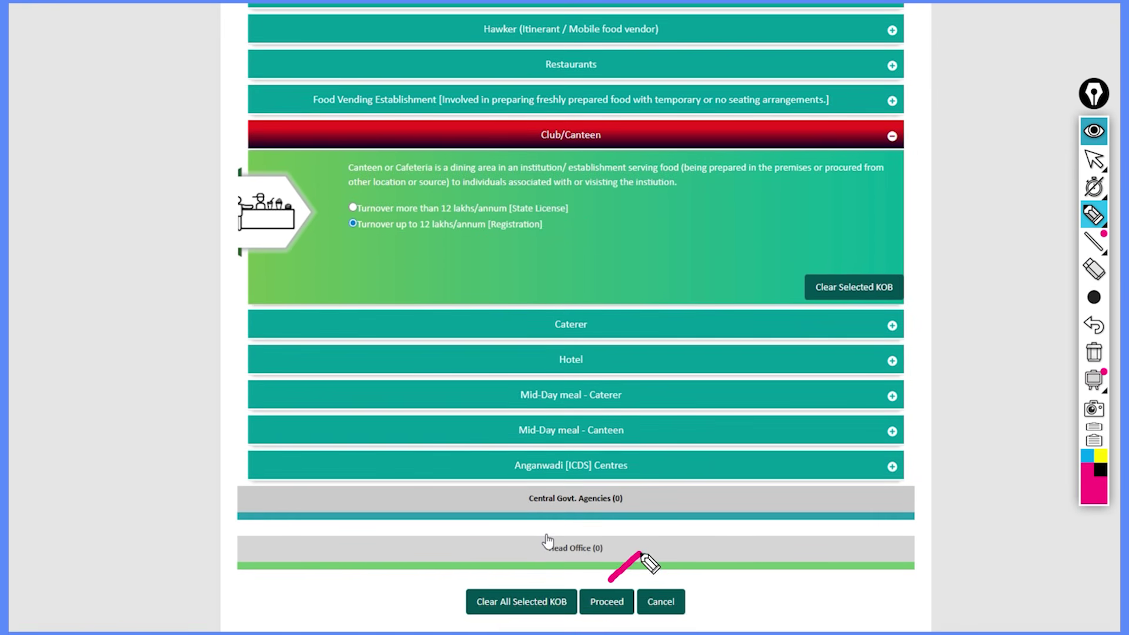
drag(641, 553, 609, 575)
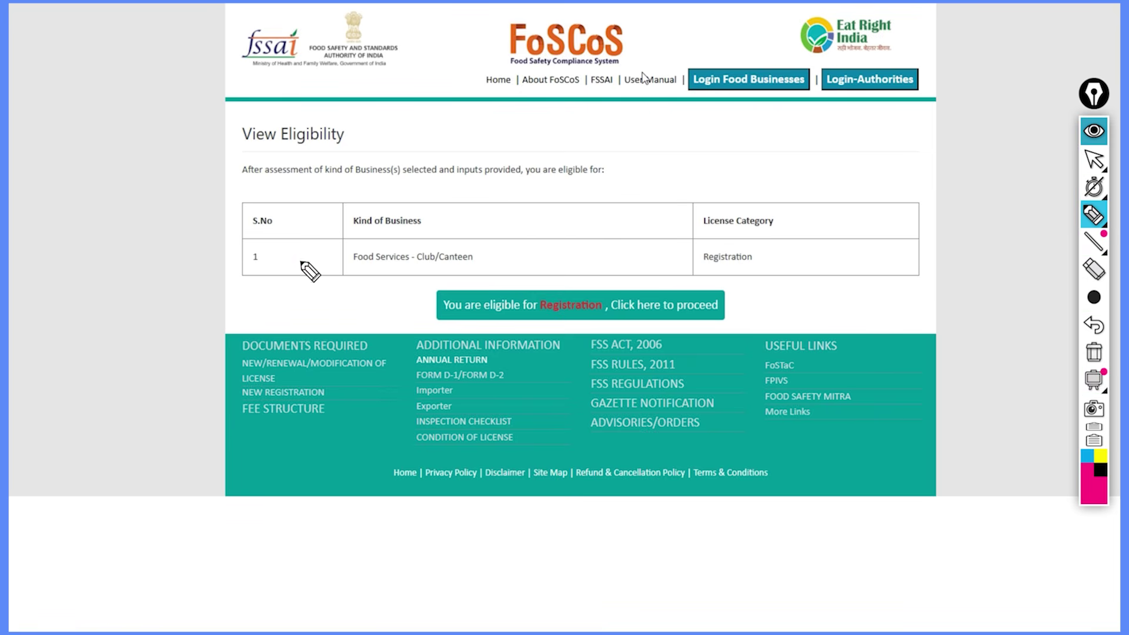
Step: Mark the Club/Canteen row and its license category in the eligibility table, and proceed to the Form A registration application
drag(300, 259, 311, 255)
drag(772, 262, 788, 252)
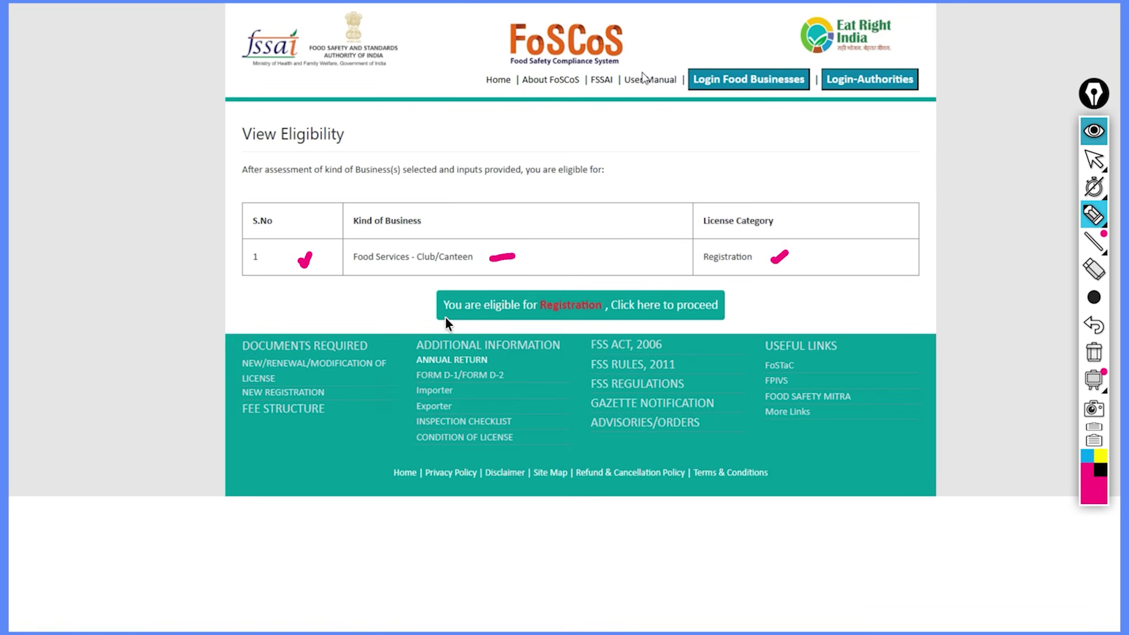
mouse_move(398, 305)
mouse_down()
mouse_move(429, 304)
mouse_move(418, 320)
mouse_up()
mouse_move(529, 312)
mouse_down()
mouse_move(610, 323)
mouse_move(556, 275)
mouse_move(522, 294)
mouse_up()
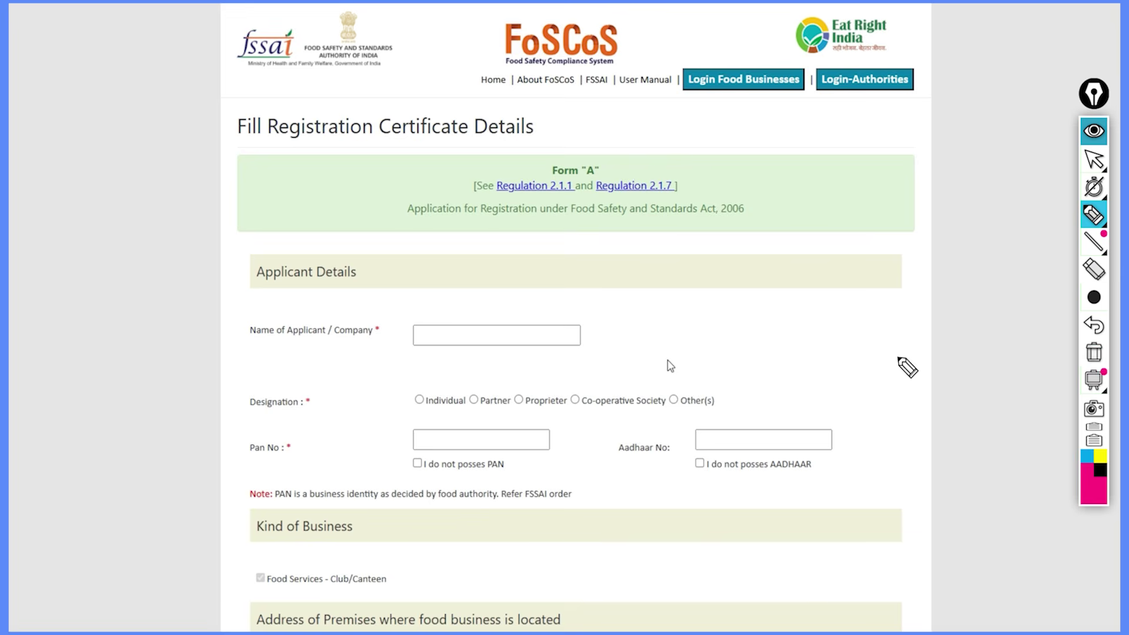
Step: Draw pen arrows to the Name of Applicant / Company field and clear them
mouse_move(351, 309)
mouse_down()
mouse_move(422, 296)
mouse_move(429, 324)
mouse_up()
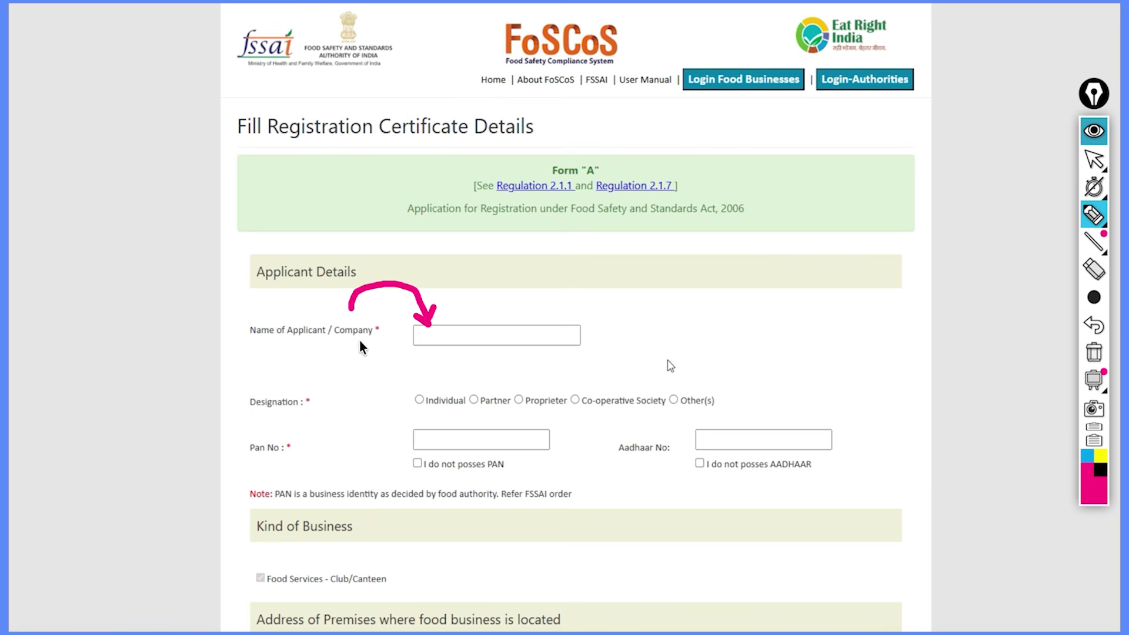
mouse_move(349, 346)
mouse_down()
mouse_move(402, 348)
mouse_move(395, 356)
mouse_move(443, 336)
mouse_up()
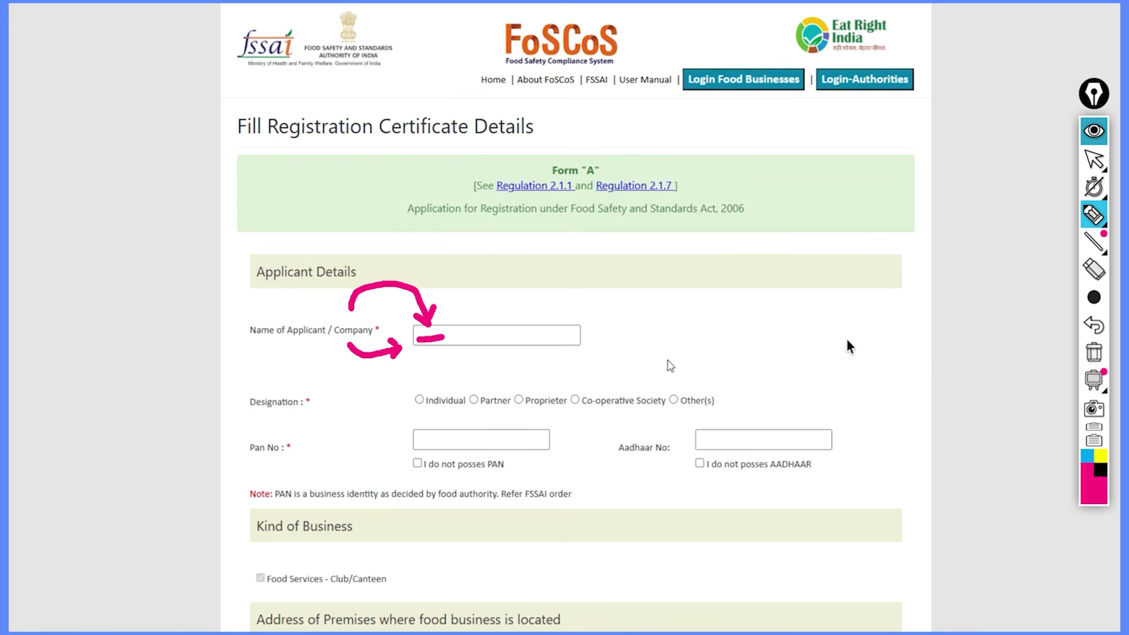
click(1081, 352)
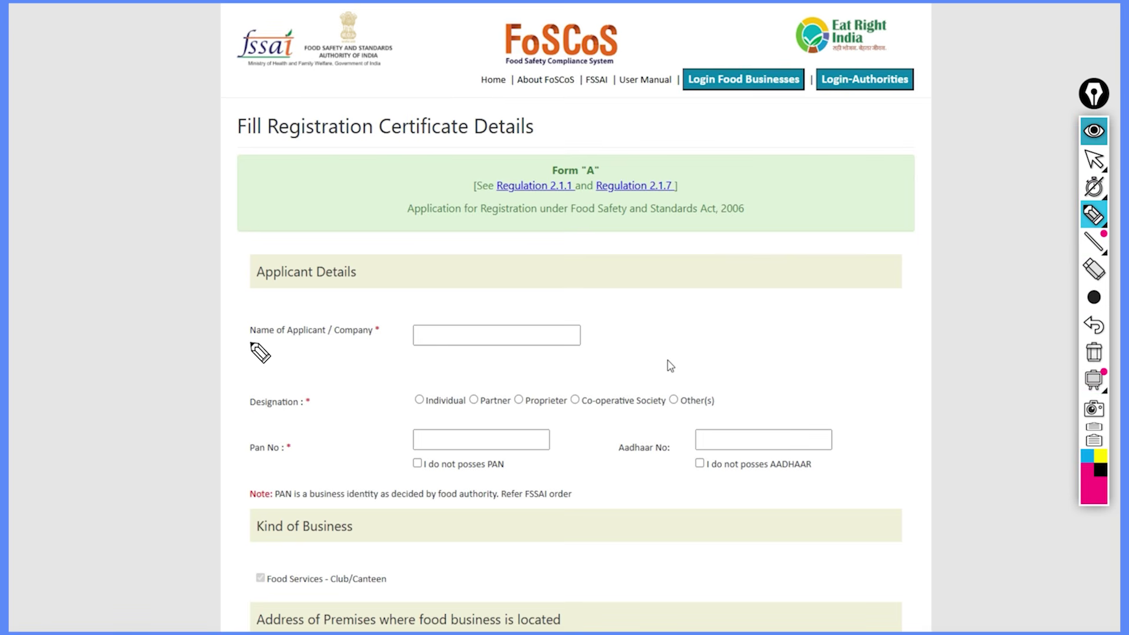
Step: Mark the applicant fields, and fill in Param Fast Food & Restaurant as applicant, Individual as designation and the PAN number
mouse_move(246, 340)
mouse_down()
mouse_move(302, 341)
mouse_move(365, 283)
mouse_move(435, 320)
mouse_move(407, 321)
mouse_move(440, 304)
mouse_up()
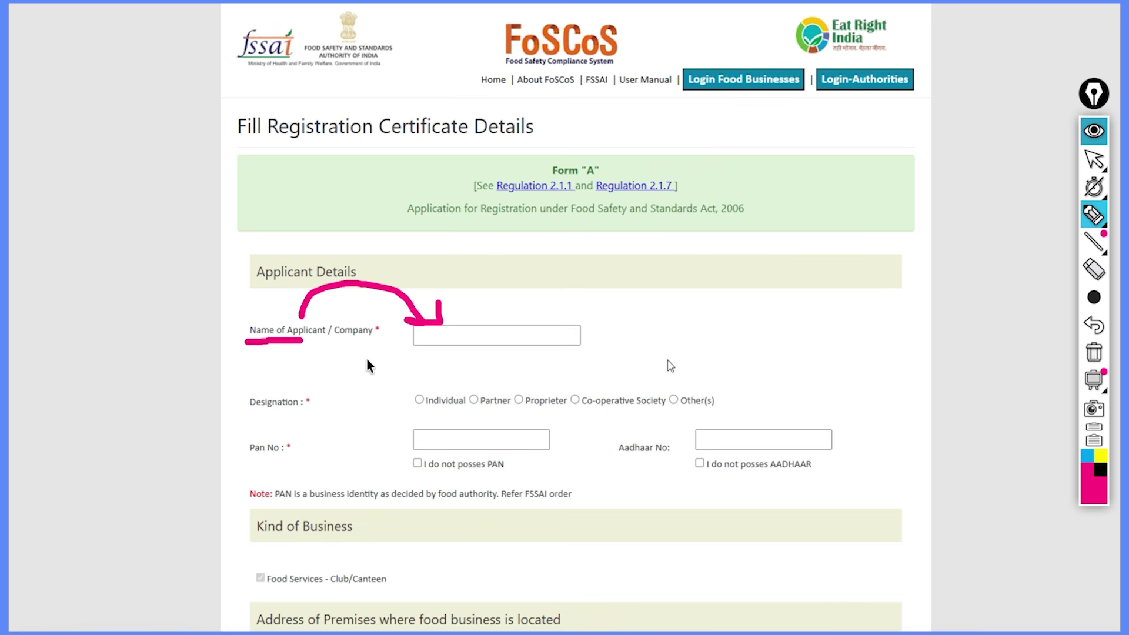
drag(319, 406, 422, 395)
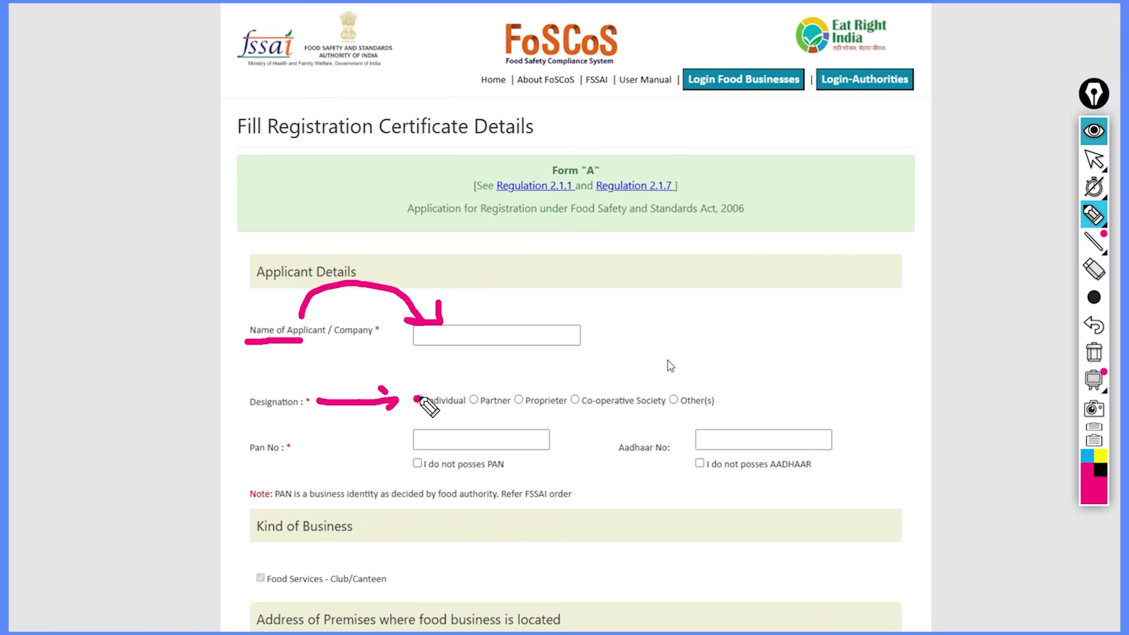
drag(327, 442, 397, 439)
drag(723, 442, 731, 438)
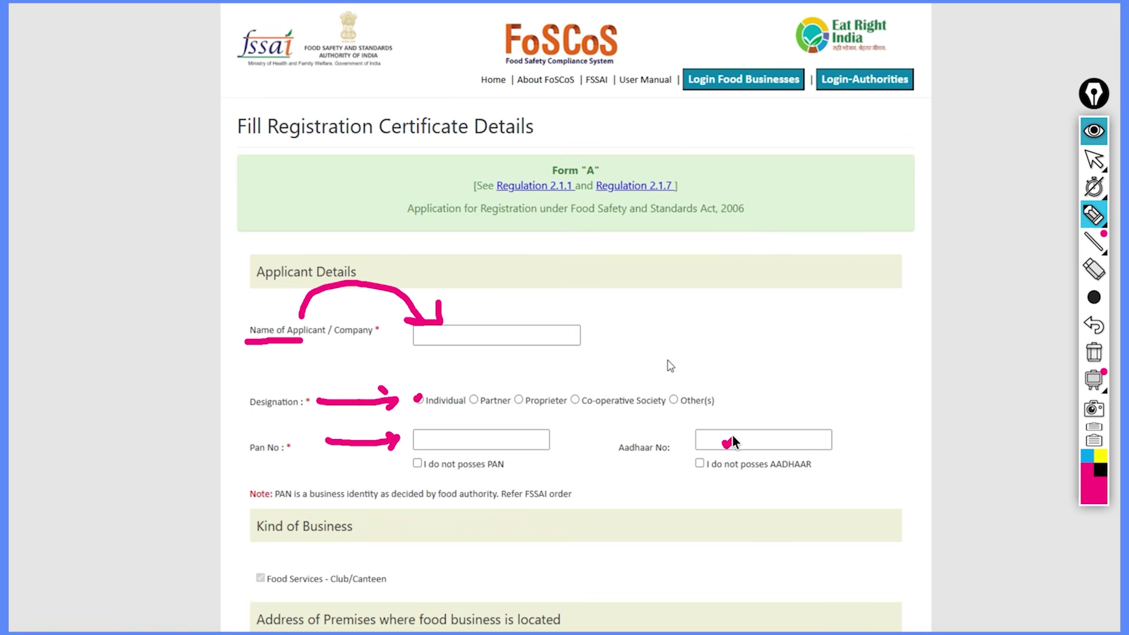
mouse_move(400, 525)
mouse_down()
mouse_move(416, 558)
mouse_move(393, 575)
mouse_up()
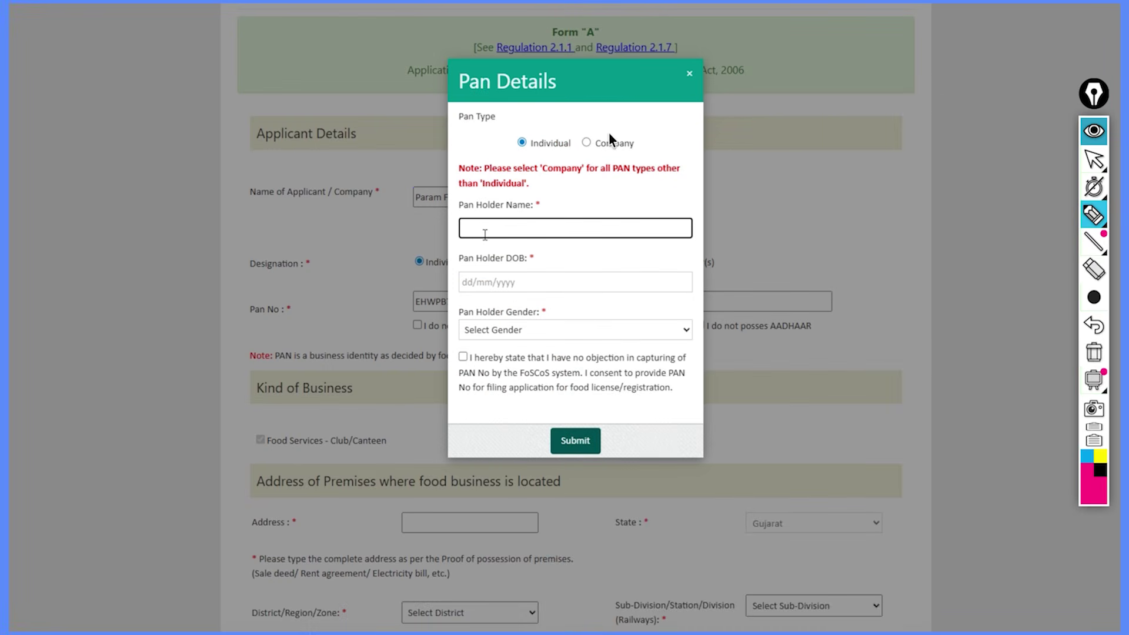
Step: Mark the Pan Details heading and the Individual and Company PAN types with the annotation pen
drag(576, 104, 607, 91)
drag(483, 94, 526, 96)
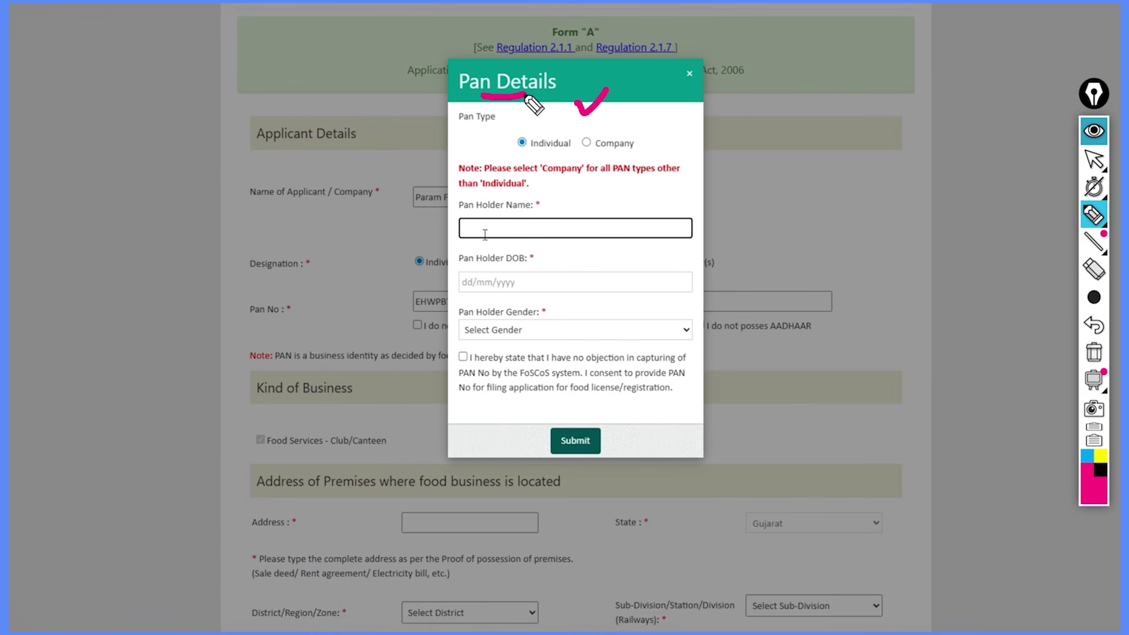
drag(482, 141, 495, 145)
drag(646, 137, 649, 139)
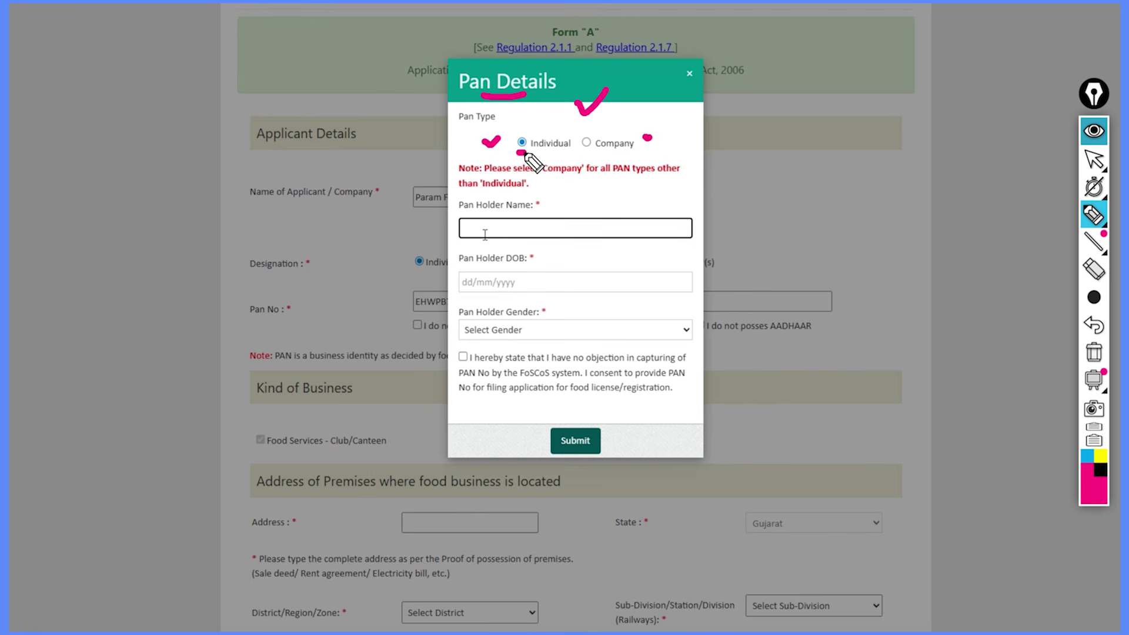
Step: Complete the PAN holder's name, date of birth, gender and consent, submit the details, and mark the verification notice
drag(515, 227, 537, 226)
drag(536, 278, 536, 290)
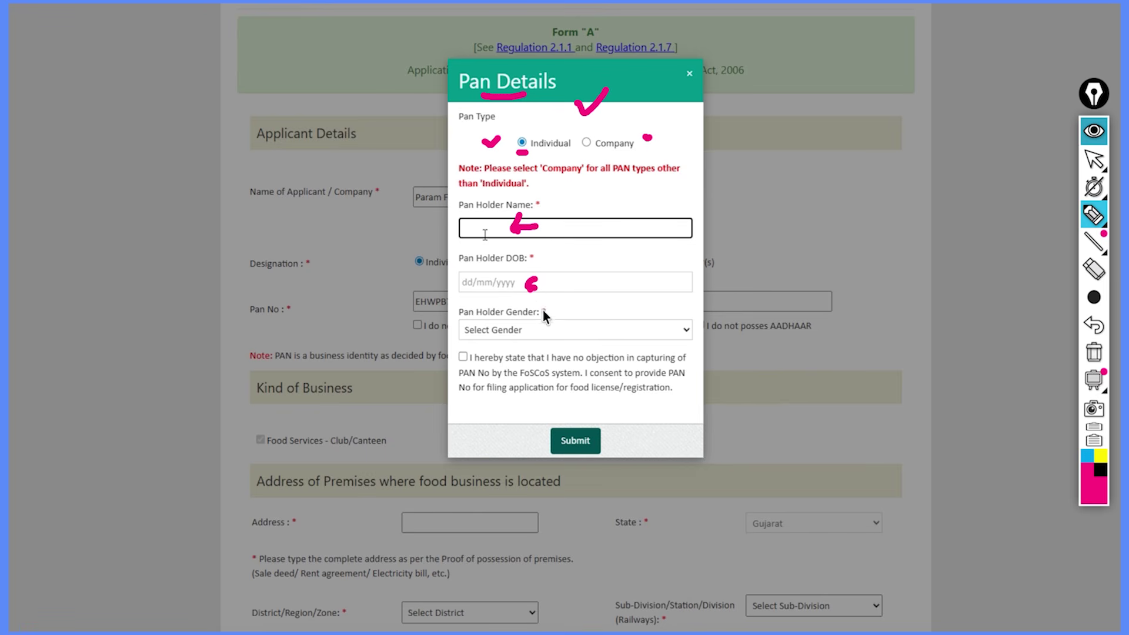
mouse_move(575, 325)
mouse_down()
mouse_move(555, 322)
mouse_move(561, 335)
mouse_up()
click(462, 357)
drag(600, 427, 613, 421)
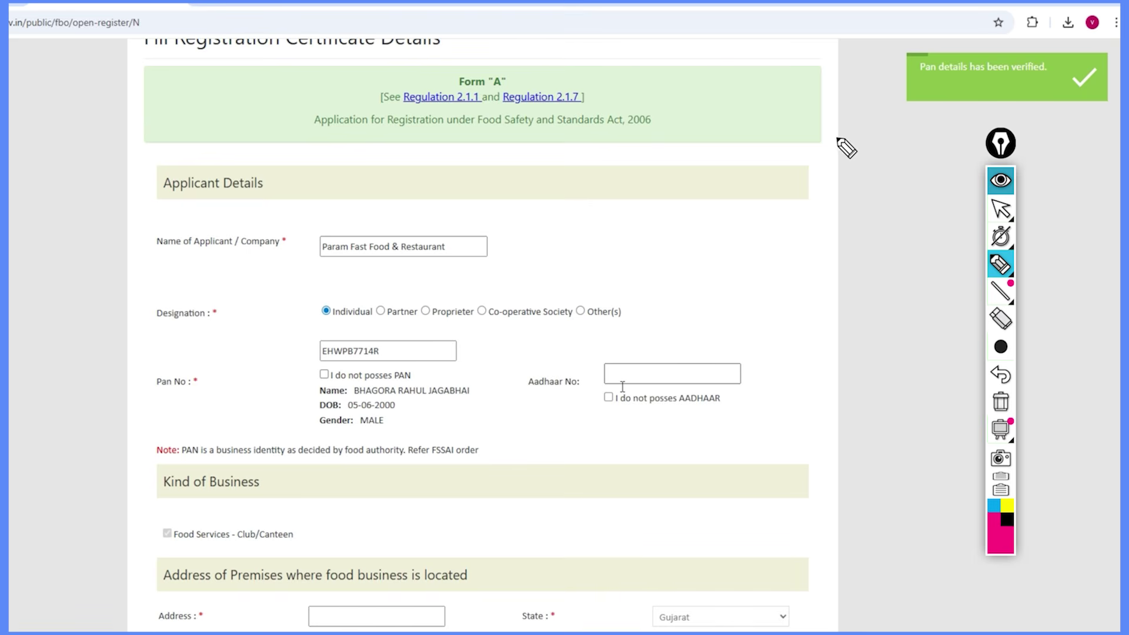
drag(877, 105, 995, 81)
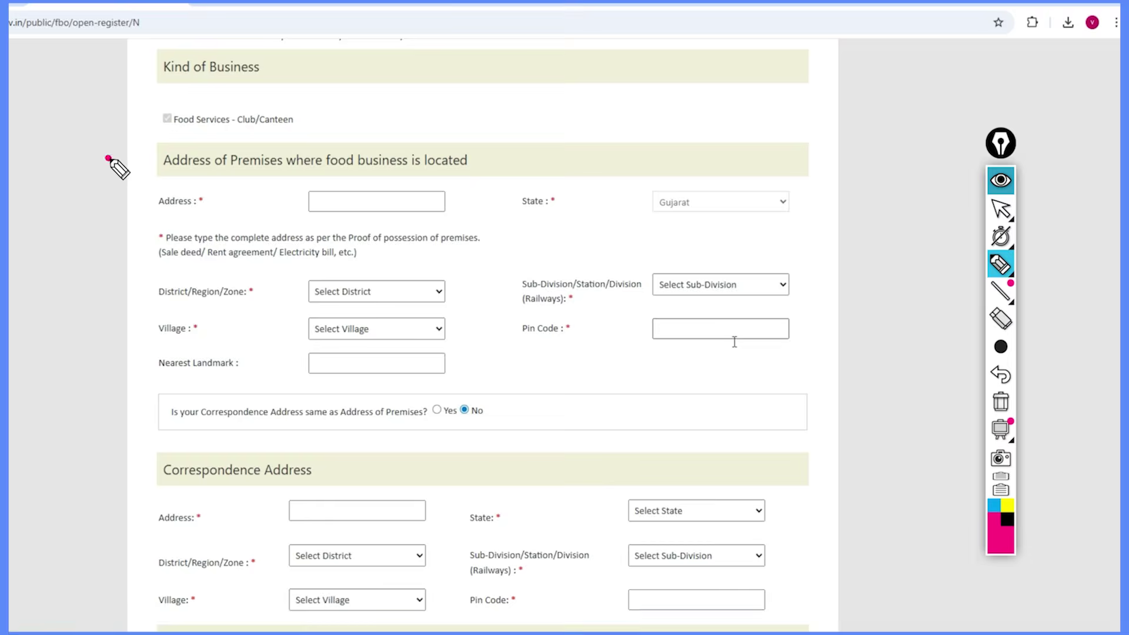
Step: Mark the premises address fields, the correspondence address question and the correspondence Address field with the pen, and clear all marks
mouse_move(108, 158)
mouse_down()
mouse_move(144, 155)
mouse_move(131, 170)
mouse_up()
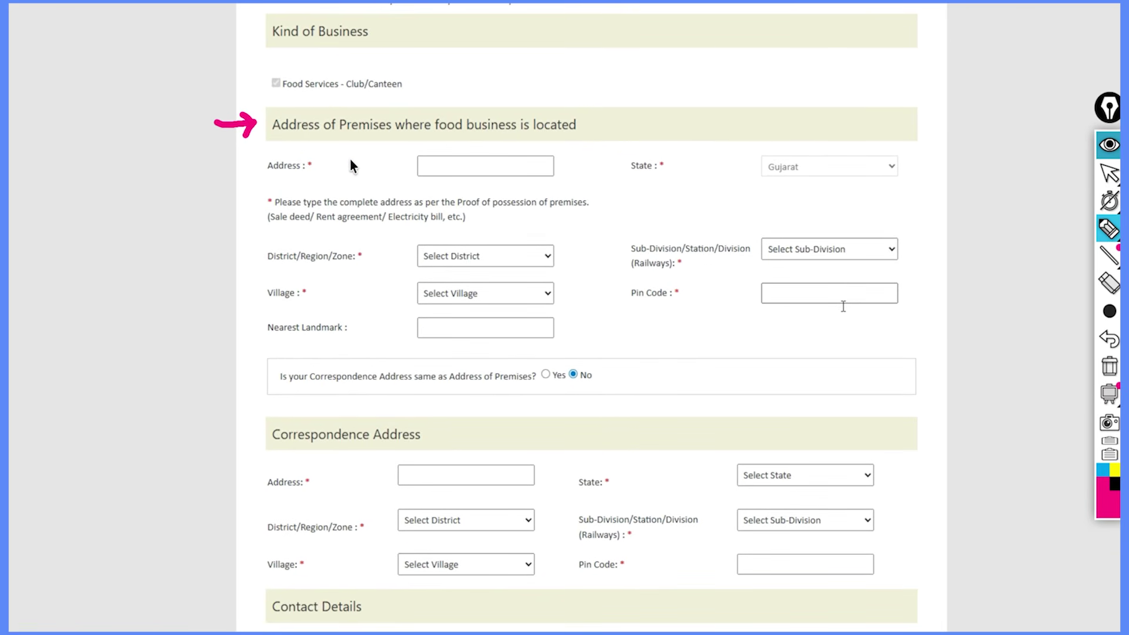
mouse_move(349, 169)
mouse_down()
mouse_move(382, 167)
mouse_move(369, 177)
mouse_up()
drag(444, 170, 461, 166)
drag(777, 166, 789, 165)
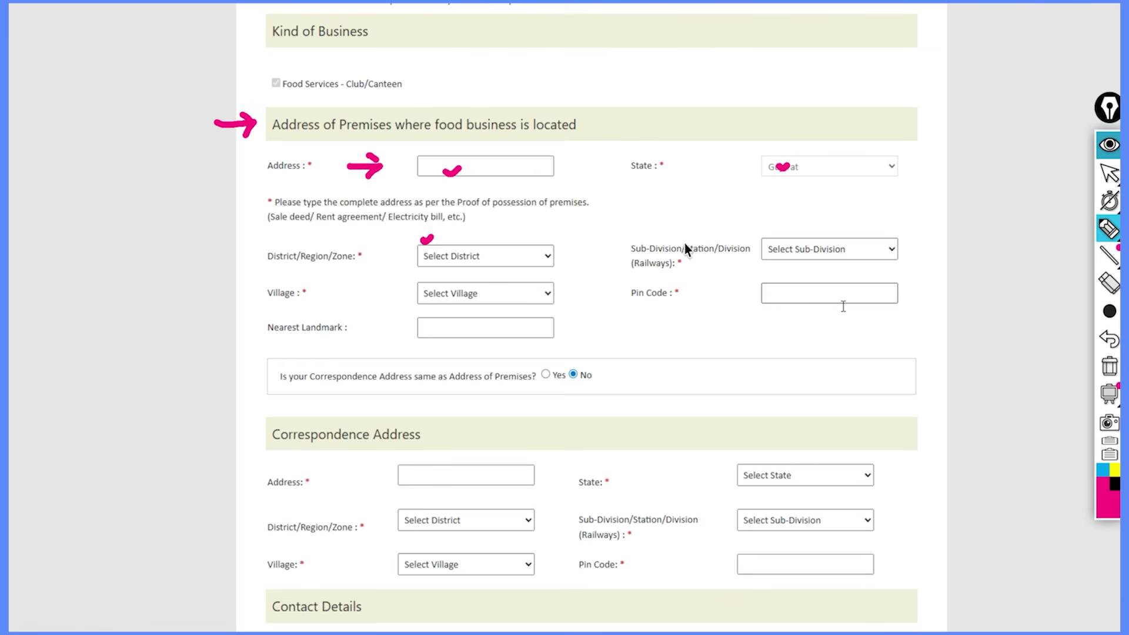
drag(527, 324, 547, 316)
drag(445, 401, 465, 396)
mouse_move(339, 455)
mouse_down()
mouse_move(346, 470)
mouse_move(376, 475)
mouse_up()
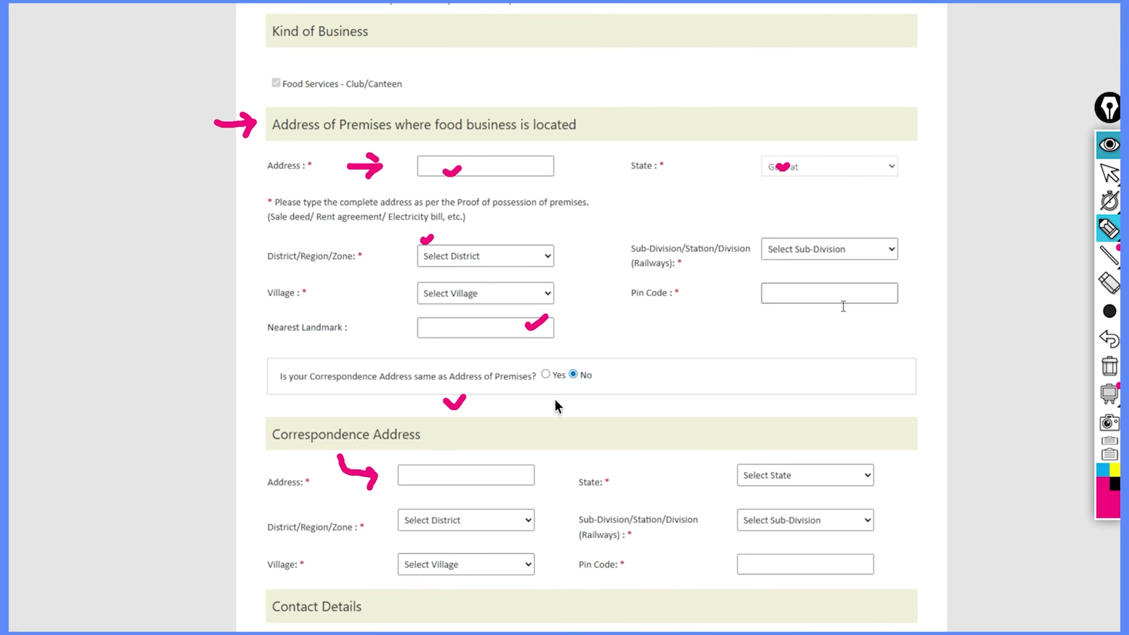
mouse_move(544, 397)
mouse_down()
mouse_move(570, 423)
mouse_move(542, 392)
mouse_move(540, 414)
mouse_move(543, 392)
mouse_move(569, 389)
mouse_up()
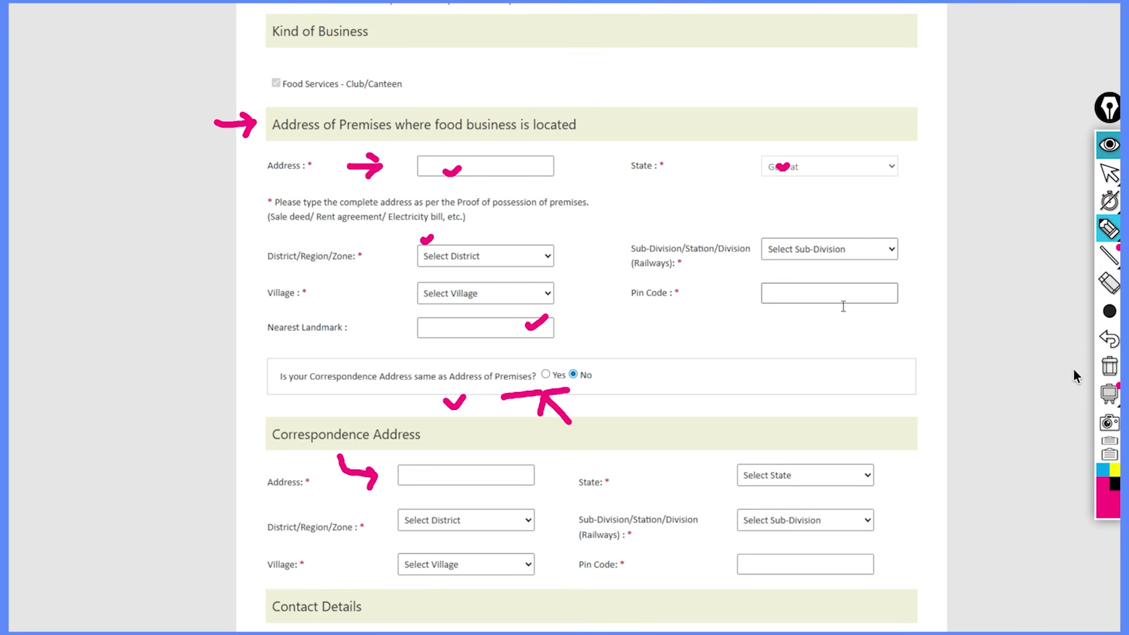
click(1109, 367)
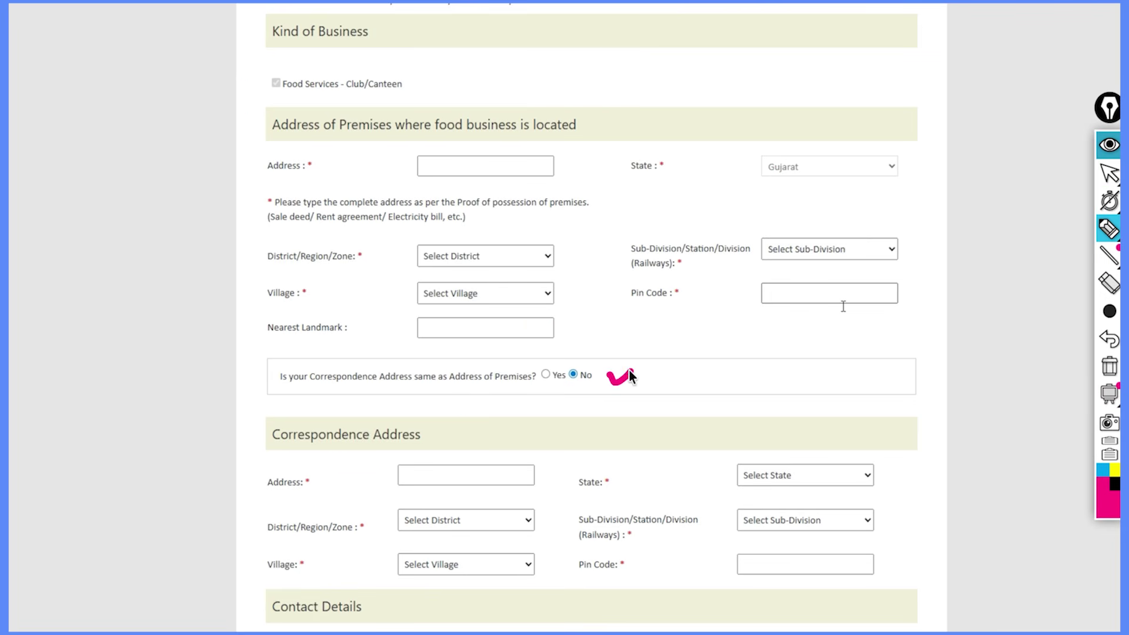
Step: Underline the same-address question, circle its Yes option, and mark the link from the premises address to the Correspondence Address section
drag(397, 389, 442, 384)
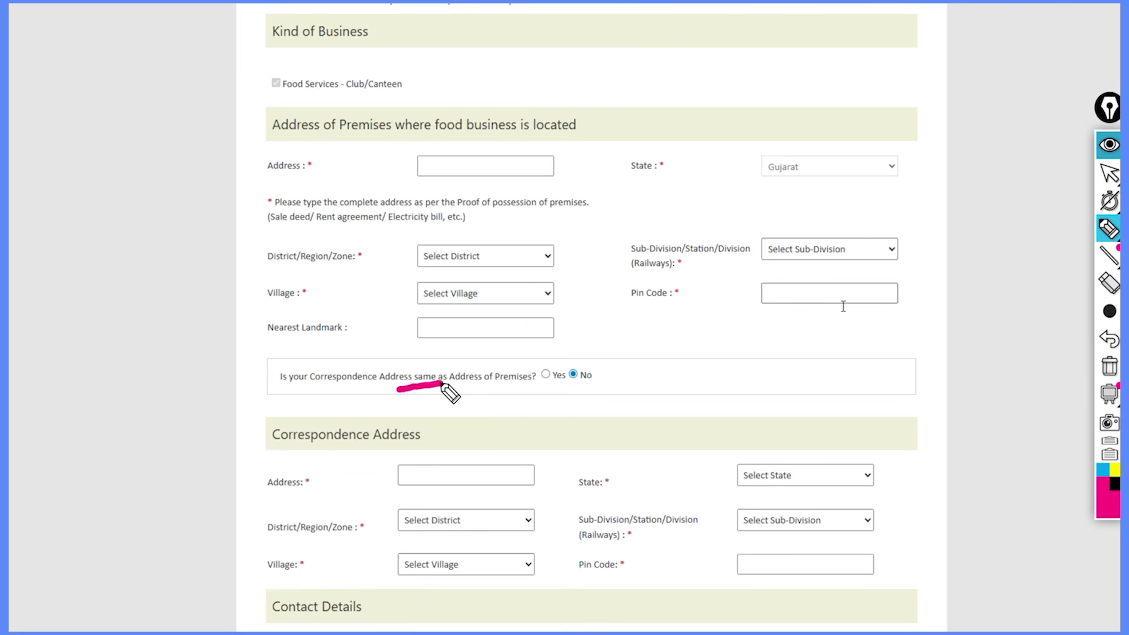
drag(585, 326, 606, 318)
mouse_move(547, 362)
mouse_down()
mouse_move(538, 381)
mouse_move(557, 385)
mouse_move(548, 364)
mouse_up()
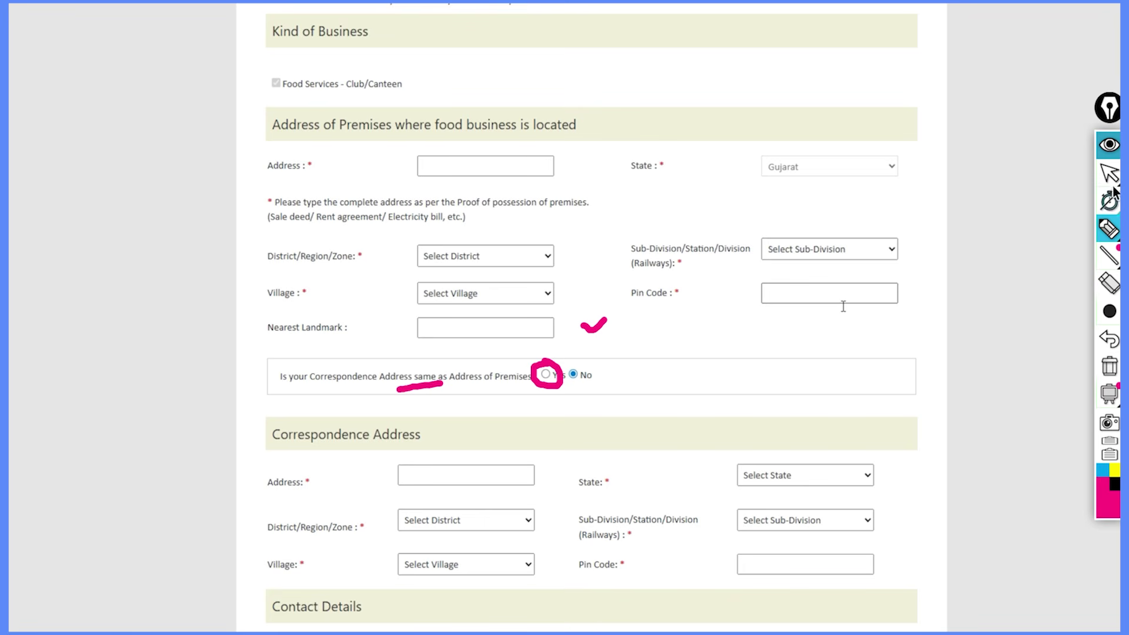
drag(494, 388, 517, 389)
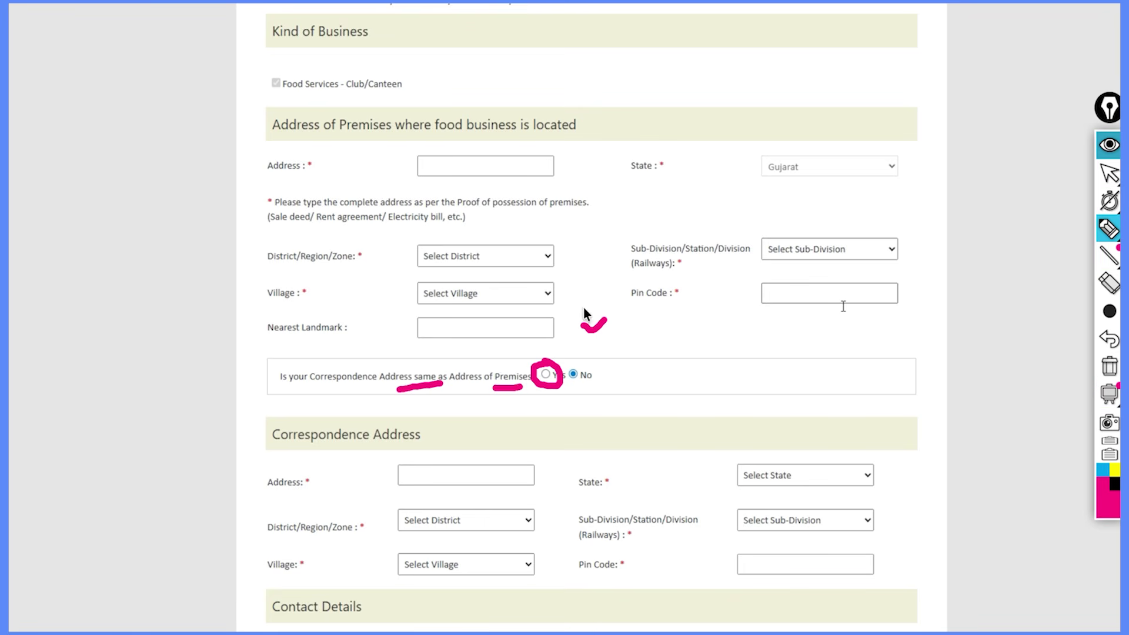
mouse_move(595, 305)
mouse_down()
mouse_move(612, 447)
mouse_move(544, 472)
mouse_up()
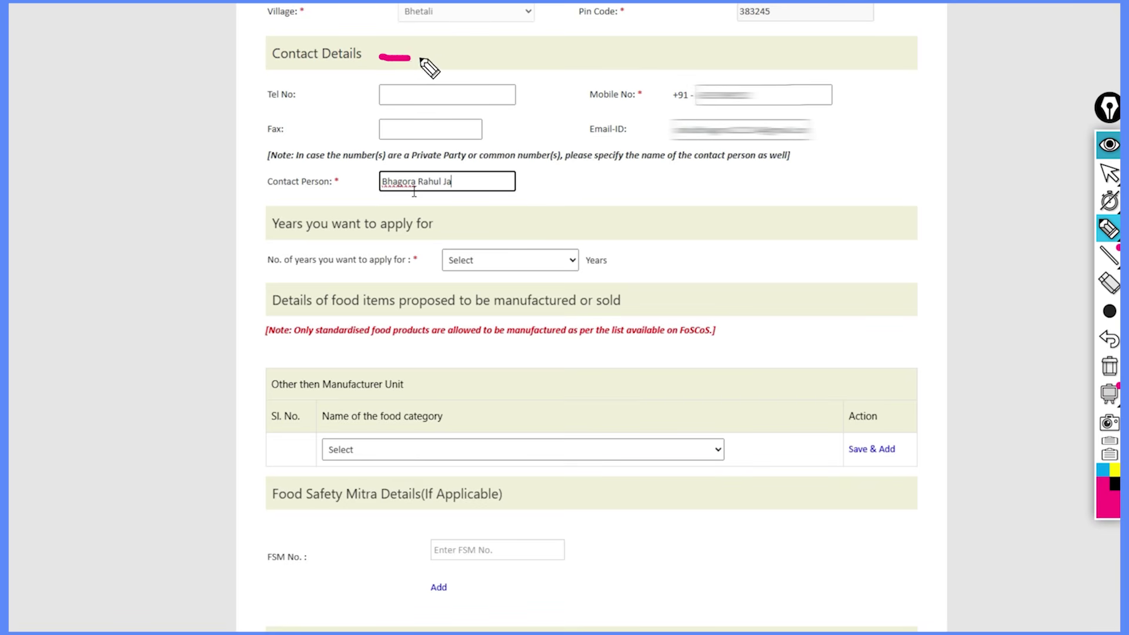
Step: Mark the Contact Details heading and the Tel No, Fax, Mobile No, Email-ID and Contact Person fields with the pen
mouse_move(415, 57)
mouse_down()
mouse_move(447, 57)
mouse_move(381, 57)
mouse_move(417, 97)
mouse_move(416, 139)
mouse_up()
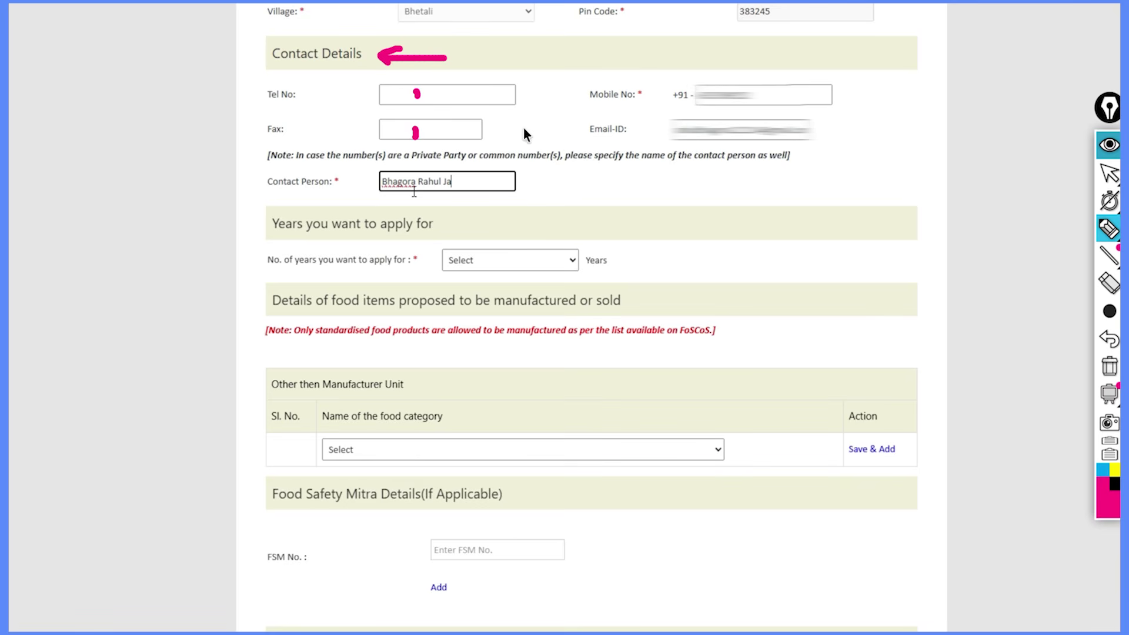
drag(780, 94, 834, 120)
drag(351, 193, 355, 198)
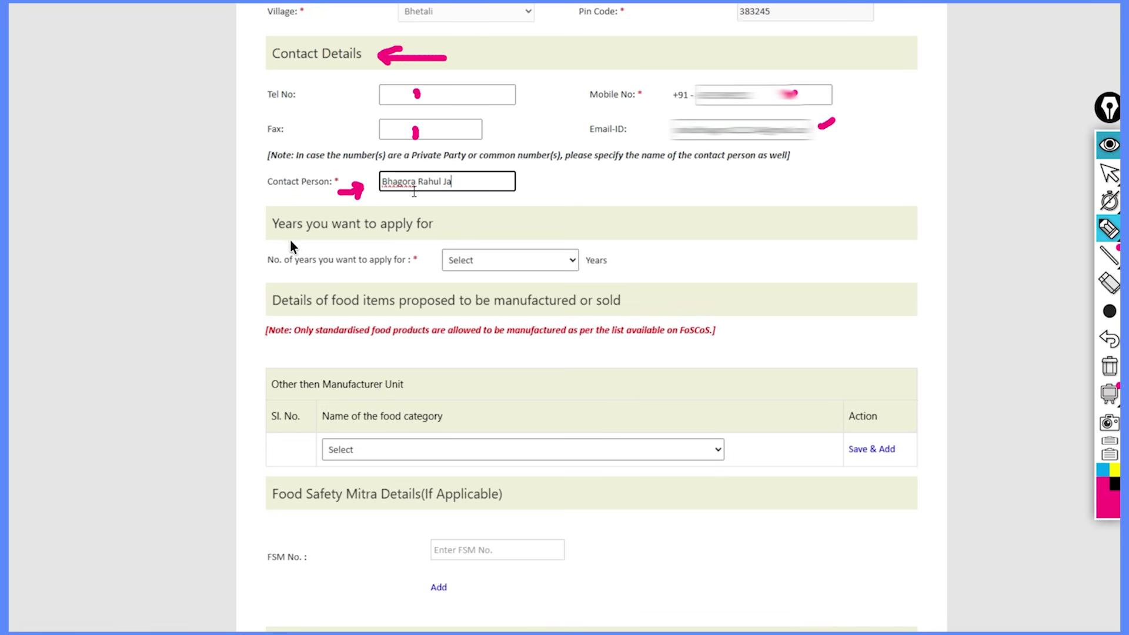
Step: Mark the years section, set the number of years to apply for to 5, and point out the selection with the pen
drag(285, 238, 350, 240)
mouse_move(497, 248)
mouse_down()
mouse_move(519, 225)
mouse_move(497, 248)
mouse_up()
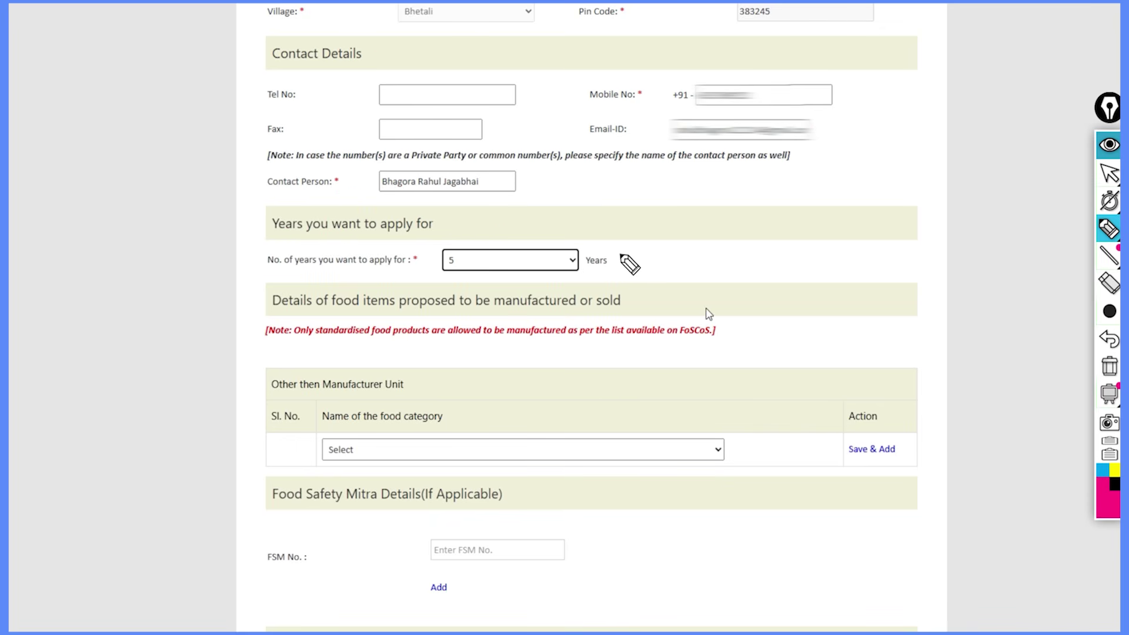
drag(619, 256, 635, 252)
mouse_move(563, 245)
mouse_down()
mouse_move(566, 233)
mouse_move(574, 245)
mouse_up()
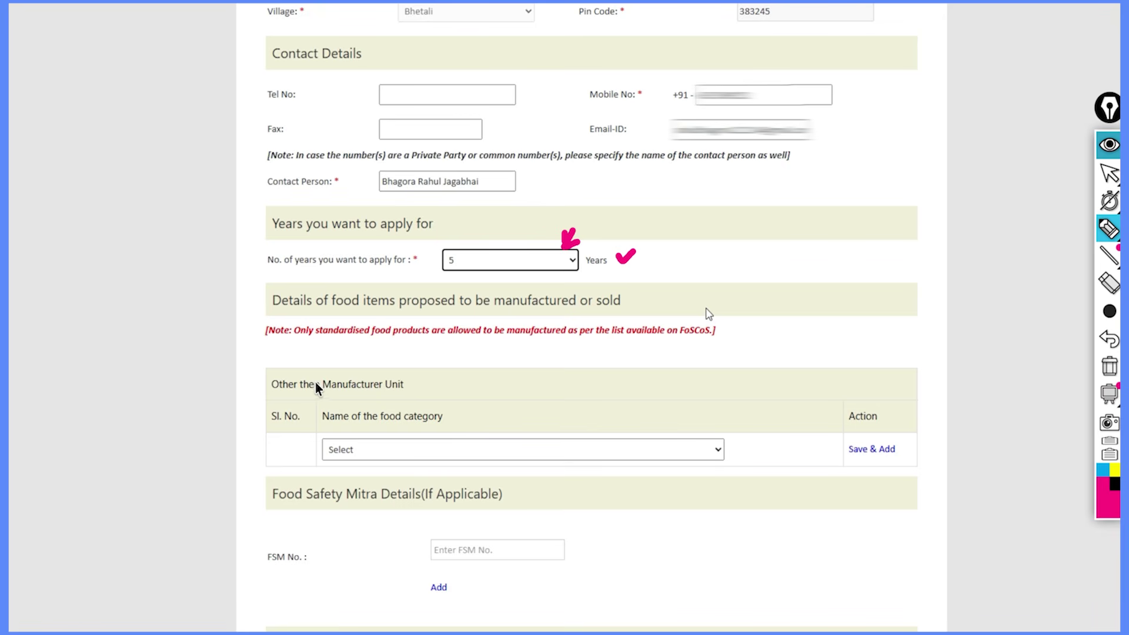
Step: Mark the food category column, add categories 18, 16, 15, 14 and 05, and tick the added rows with the pen
mouse_move(448, 402)
mouse_down()
mouse_move(470, 402)
mouse_move(474, 432)
mouse_move(502, 418)
mouse_up()
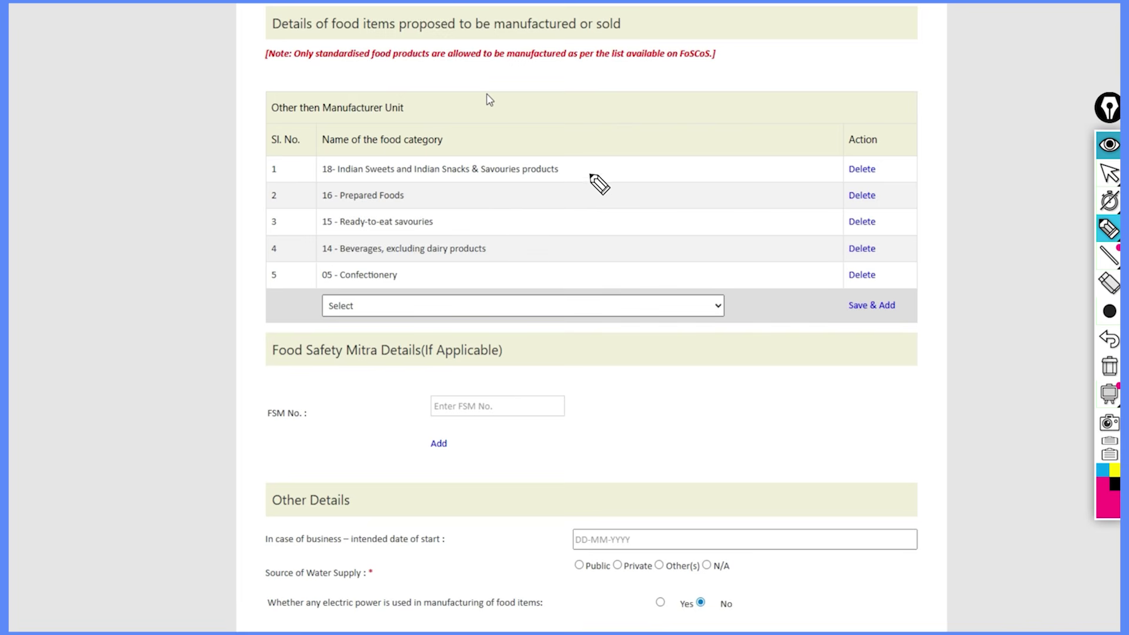
click(595, 178)
click(591, 194)
click(583, 221)
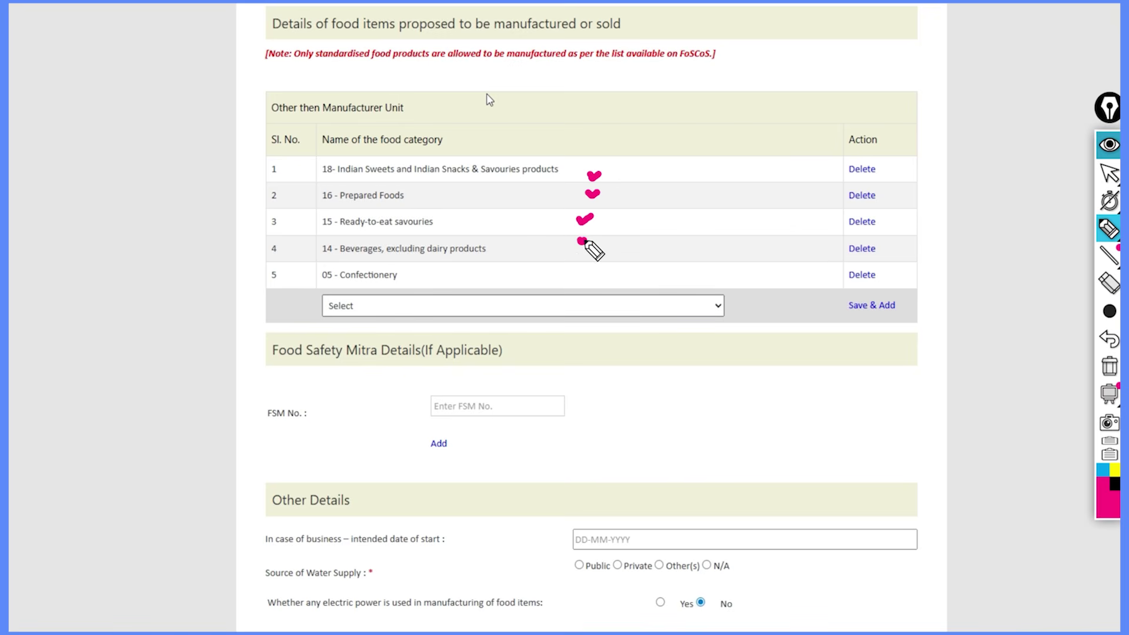
click(581, 260)
Step: Draw an arrow from Food Safety Mitra Details to the FSM No. field, mark the field, and clear the annotations
mouse_move(307, 365)
mouse_down()
mouse_move(379, 372)
mouse_move(434, 401)
mouse_move(418, 398)
mouse_up()
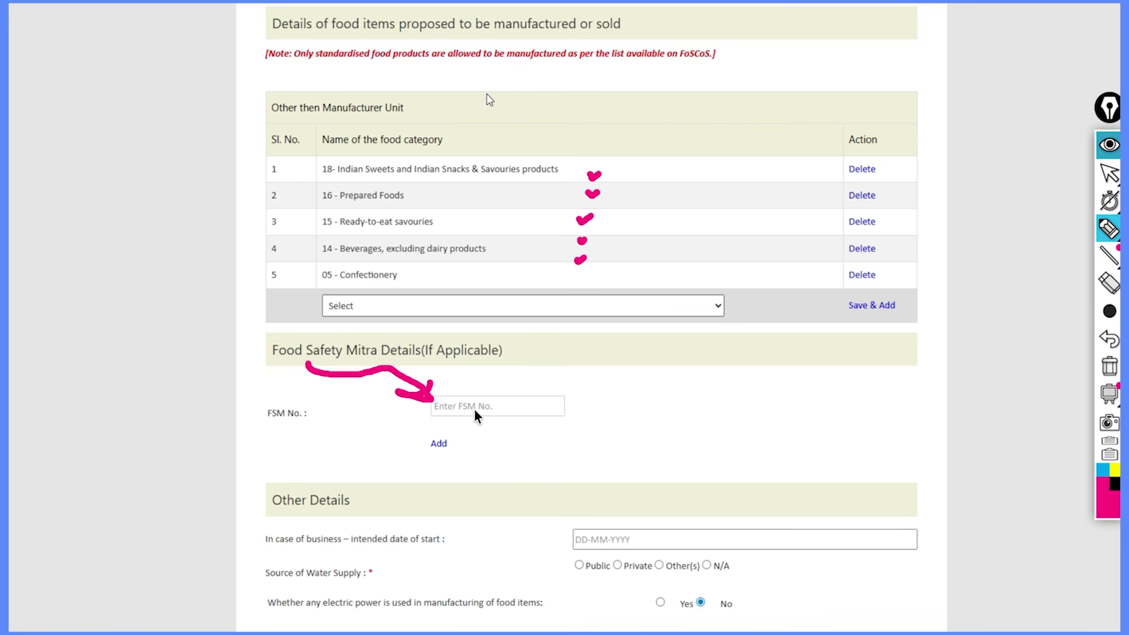
mouse_move(488, 412)
mouse_down()
mouse_move(523, 394)
mouse_move(517, 411)
mouse_up()
drag(518, 386, 540, 406)
key(ctrl+shift+7)
Step: Draw an arrow from Other Details to the intended date of start field, add two ticks, and clear the annotations
mouse_move(368, 499)
mouse_down()
mouse_move(420, 474)
mouse_move(544, 514)
mouse_move(532, 522)
mouse_up()
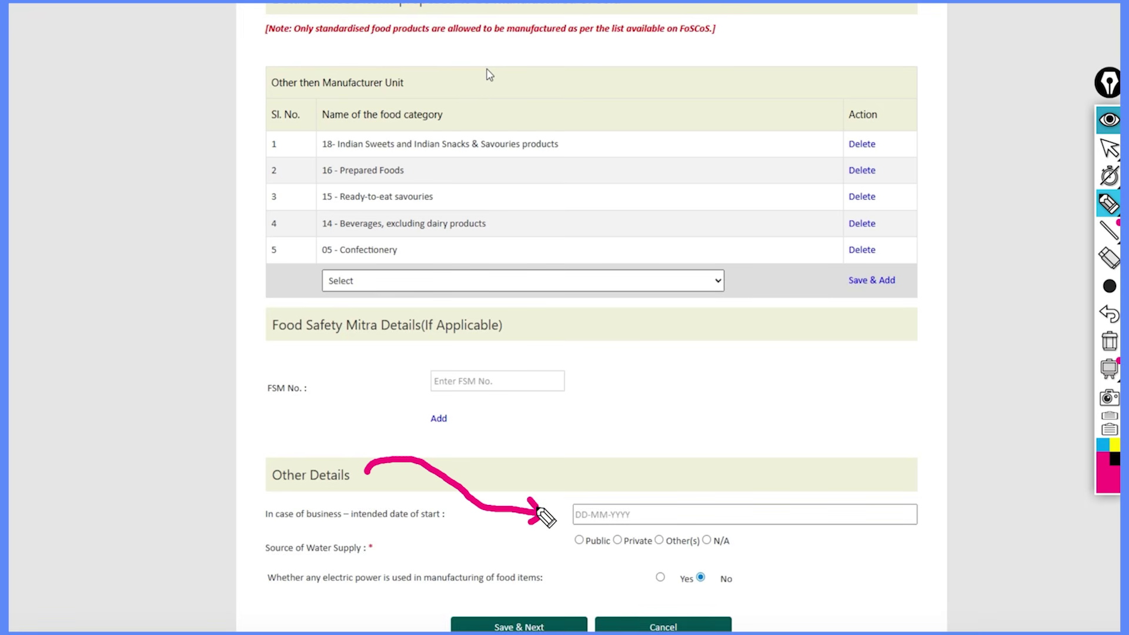
drag(630, 515, 645, 508)
drag(668, 514, 683, 511)
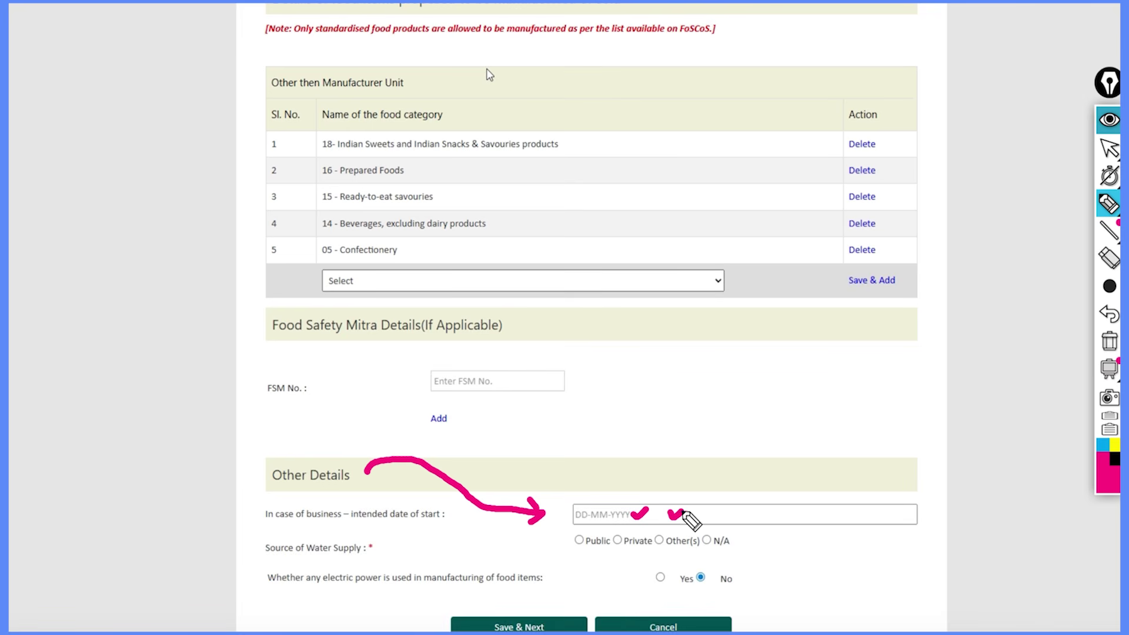
click(1109, 341)
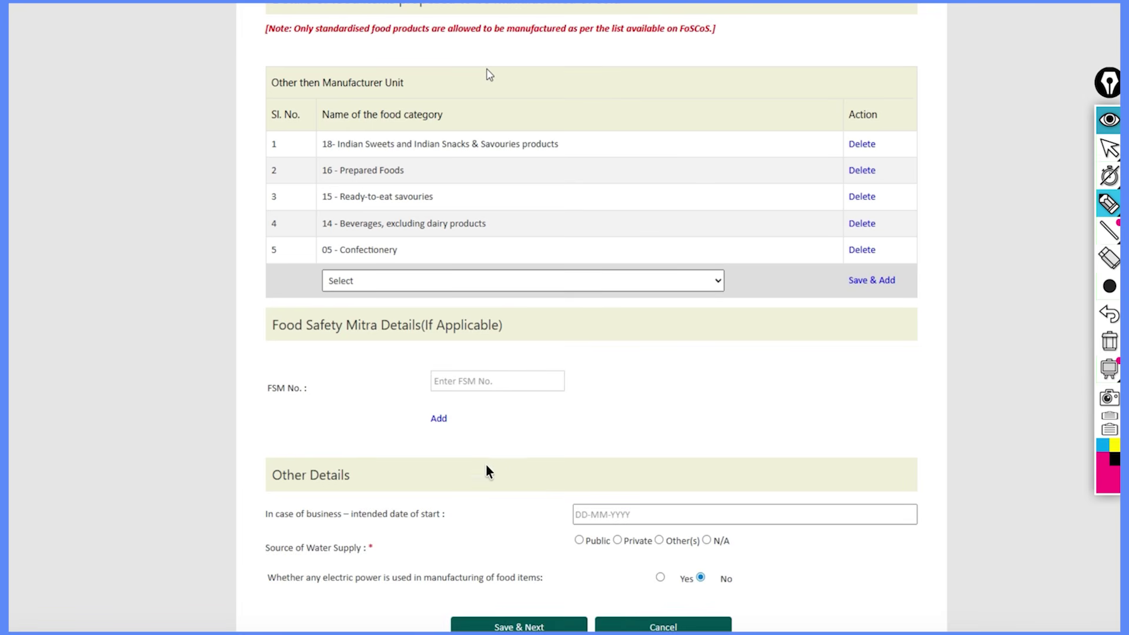
Step: Mark a cross beside the intended start date, mark Source of Water Supply and its N/A option, and clear the annotations
mouse_move(483, 498)
mouse_down()
mouse_move(470, 515)
mouse_move(488, 513)
mouse_up()
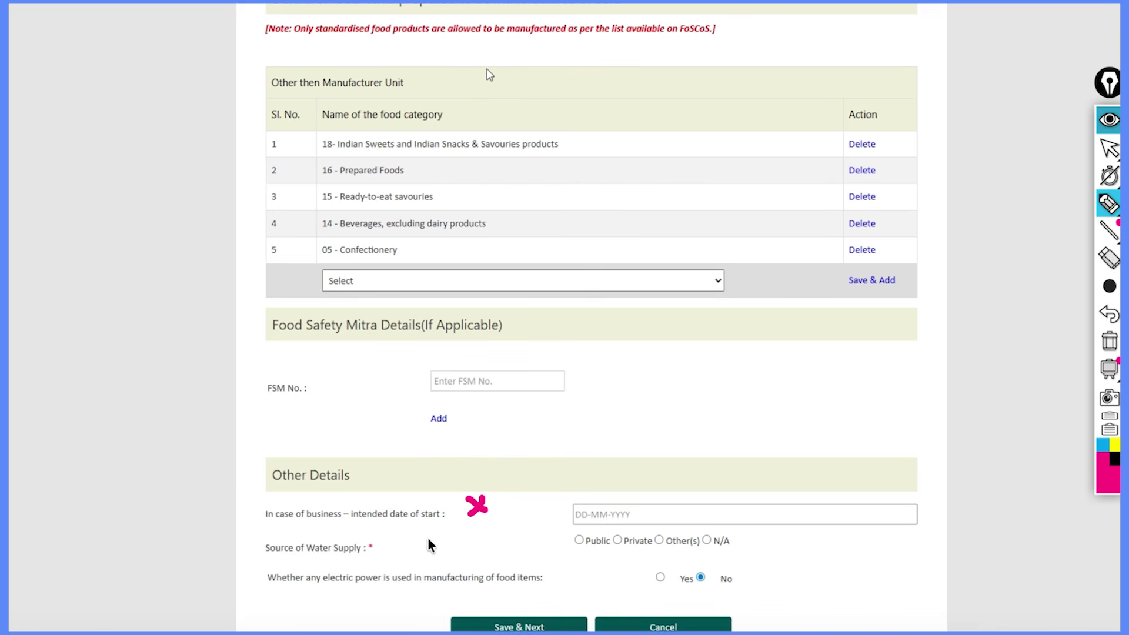
drag(394, 551, 545, 545)
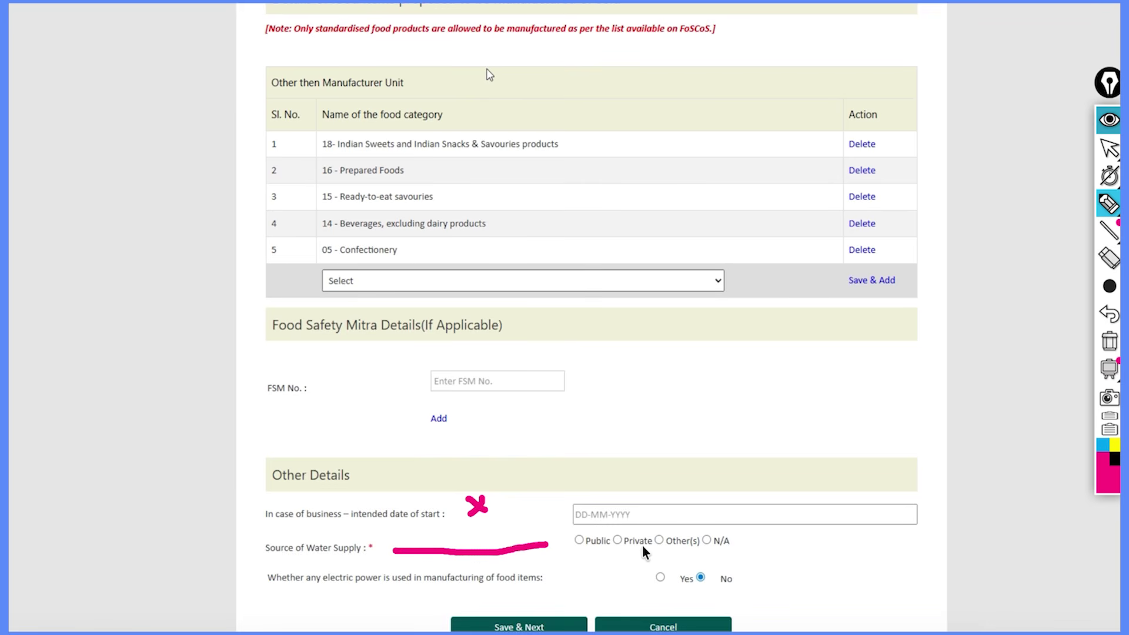
click(705, 538)
key(ctrl+shift+7)
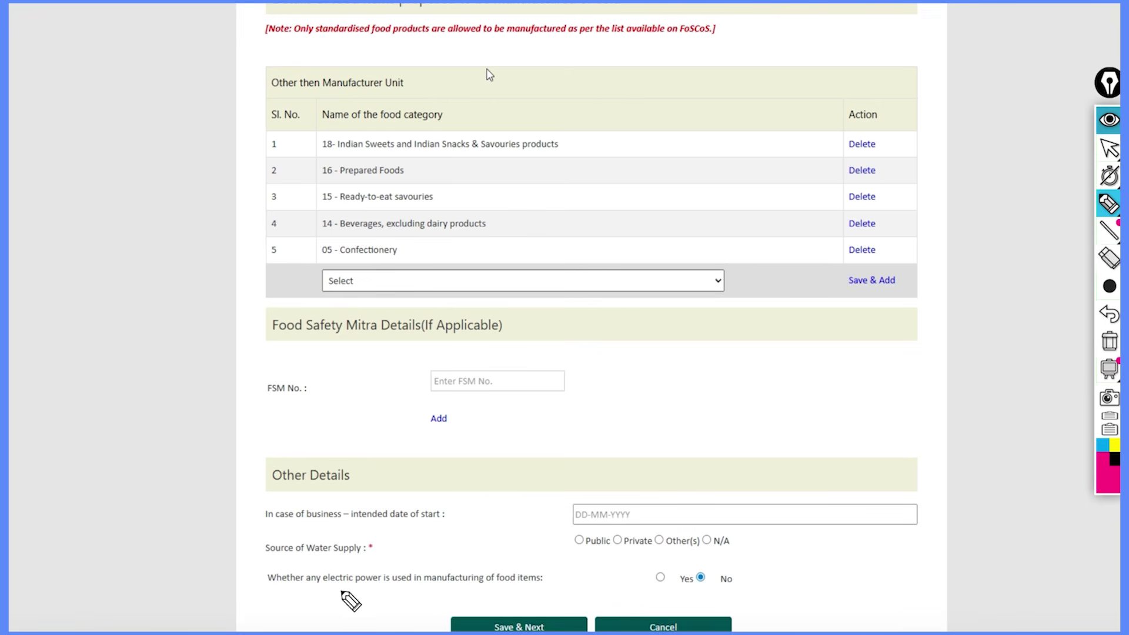
Step: Underline the electric power question, mark its No option, and point to Save & Next with the pen
drag(320, 585, 415, 586)
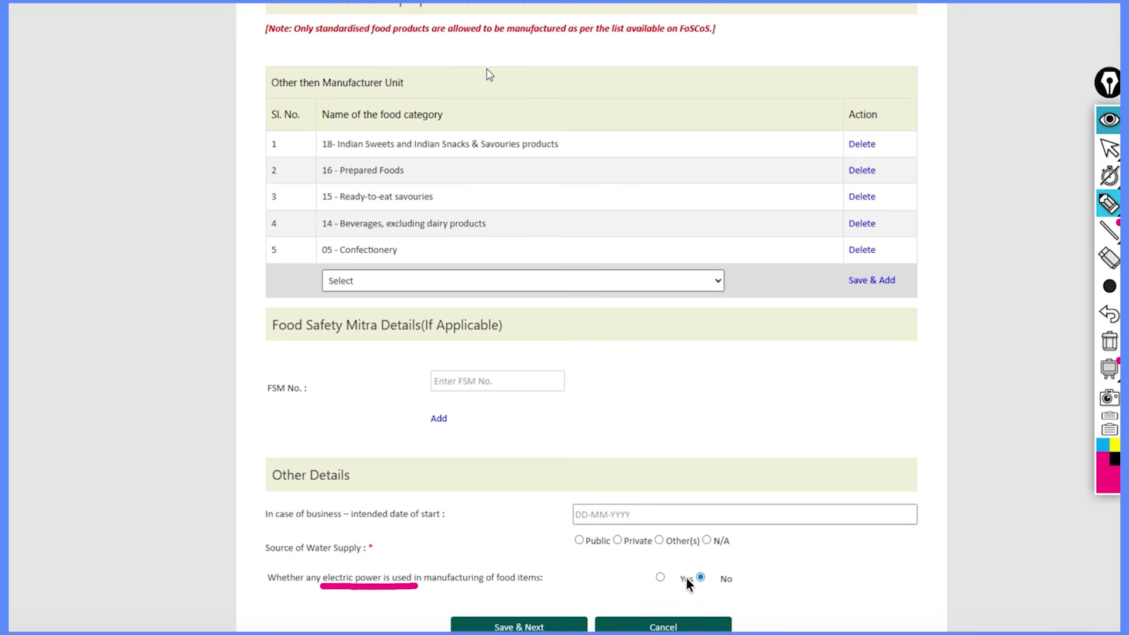
click(703, 588)
drag(560, 610, 598, 584)
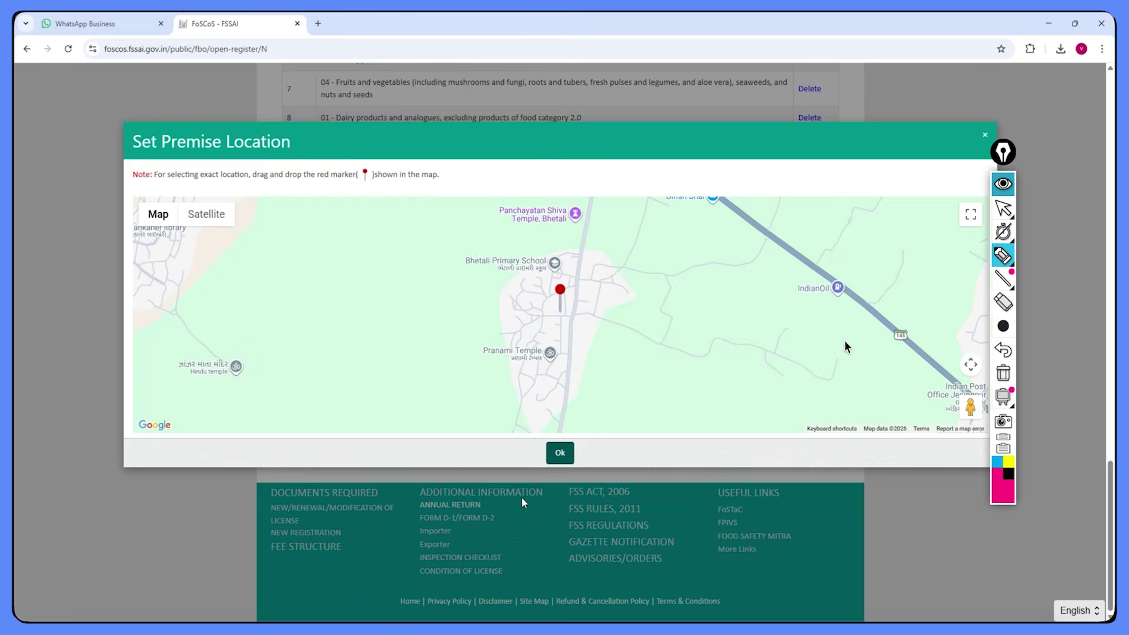
Step: Mark the Set Premise Location map, the Aadhaar verification code entry with its Submit option, and the verification success notice
drag(629, 356, 668, 334)
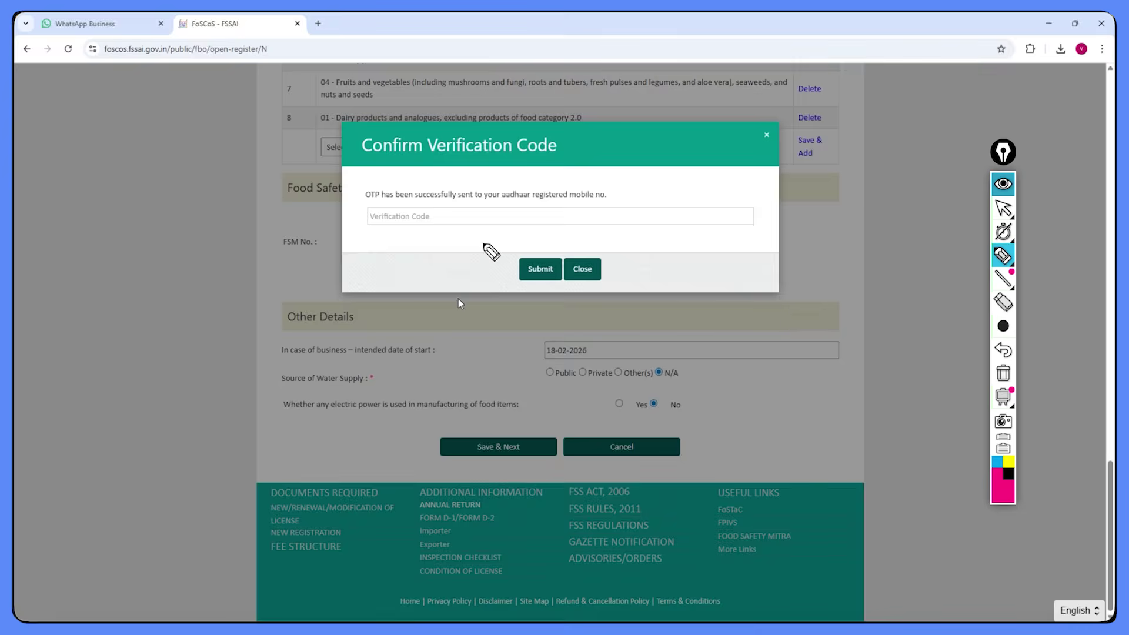
mouse_move(437, 217)
mouse_down()
mouse_move(459, 228)
mouse_move(438, 217)
mouse_move(410, 225)
mouse_up()
drag(491, 259, 532, 252)
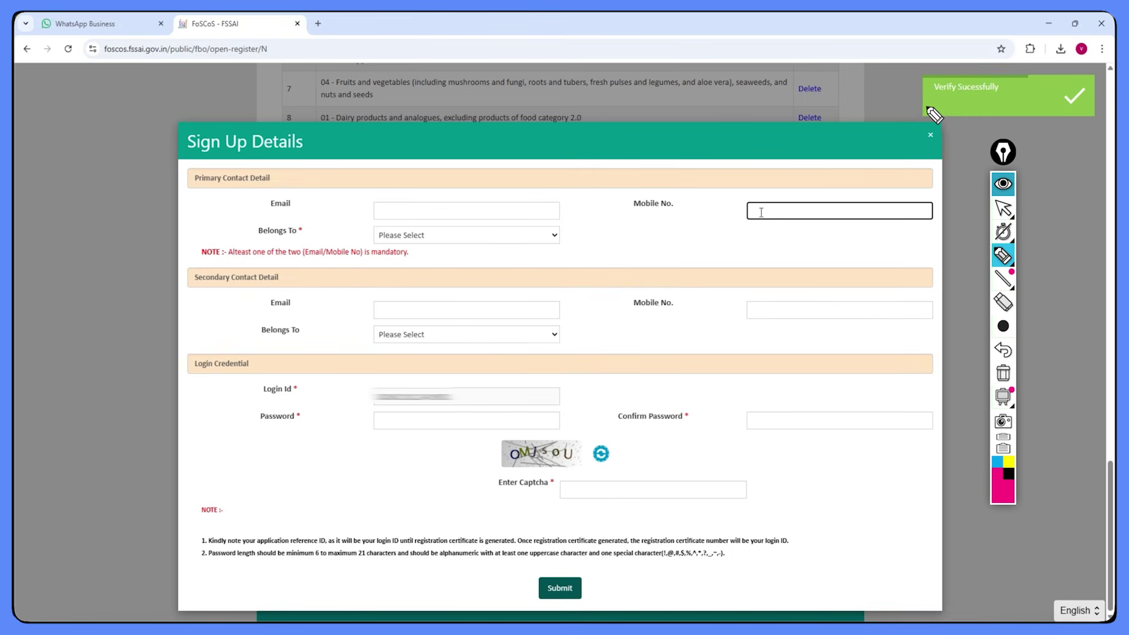
drag(918, 116, 943, 99)
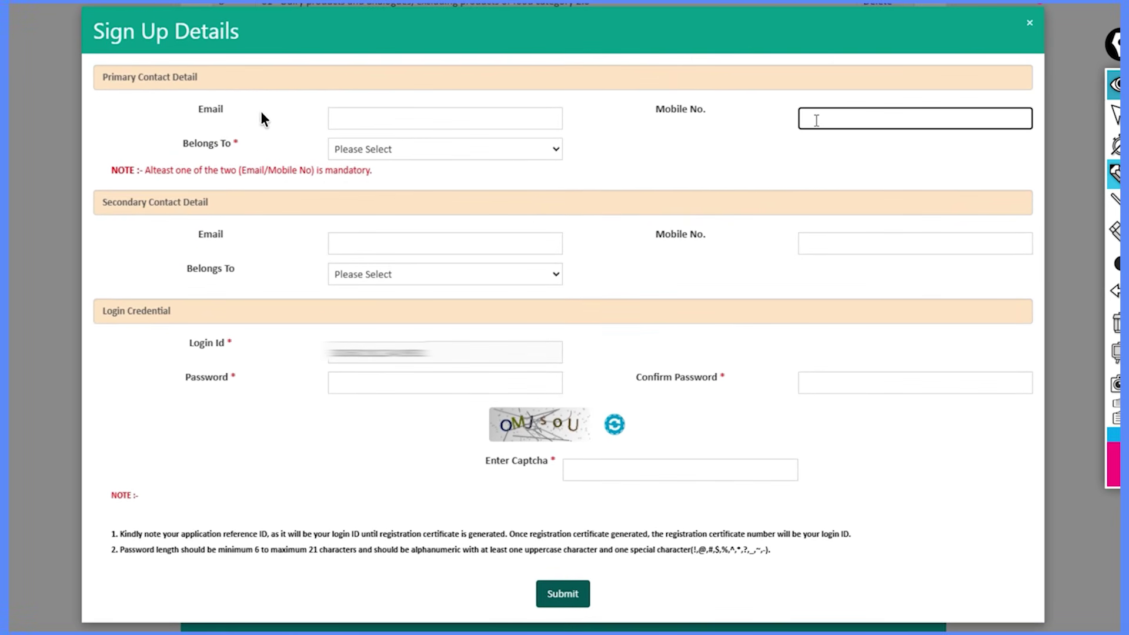
Step: Mark the primary contact's Email, Mobile No. and Belongs To fields in Sign Up Details with the pen
drag(318, 202, 356, 205)
drag(306, 113, 297, 122)
click(835, 115)
mouse_move(265, 146)
mouse_down()
mouse_move(310, 151)
mouse_move(301, 157)
mouse_move(310, 149)
mouse_up()
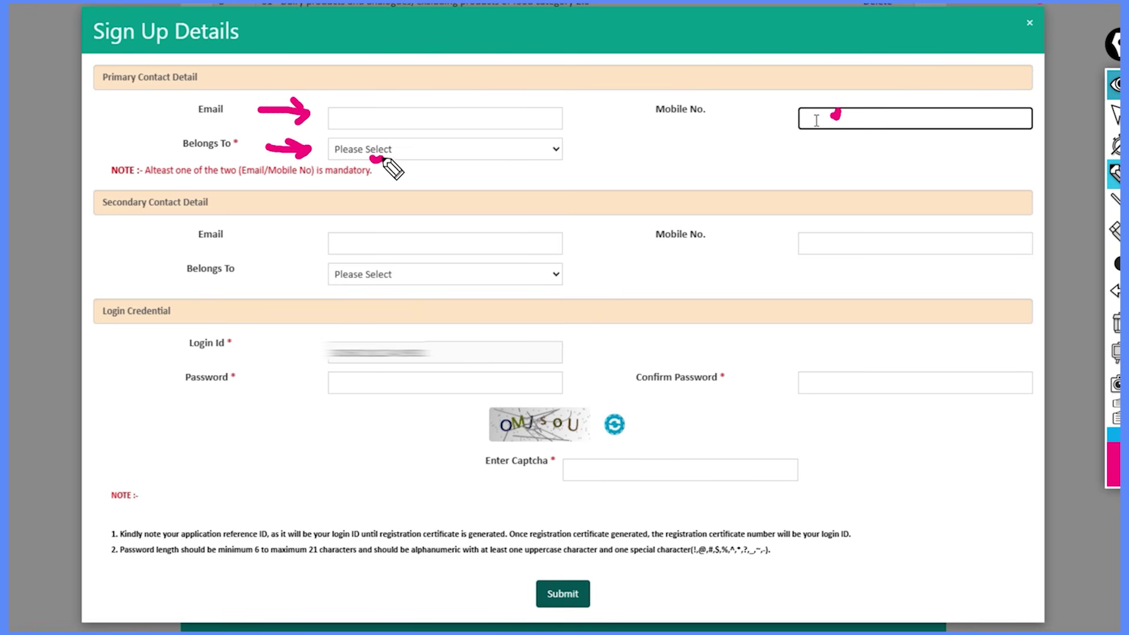
drag(382, 158, 384, 154)
Step: Draw crosses beside the secondary contact's Email and Mobile No. fields
mouse_move(398, 207)
mouse_down()
mouse_move(363, 253)
mouse_move(417, 259)
mouse_up()
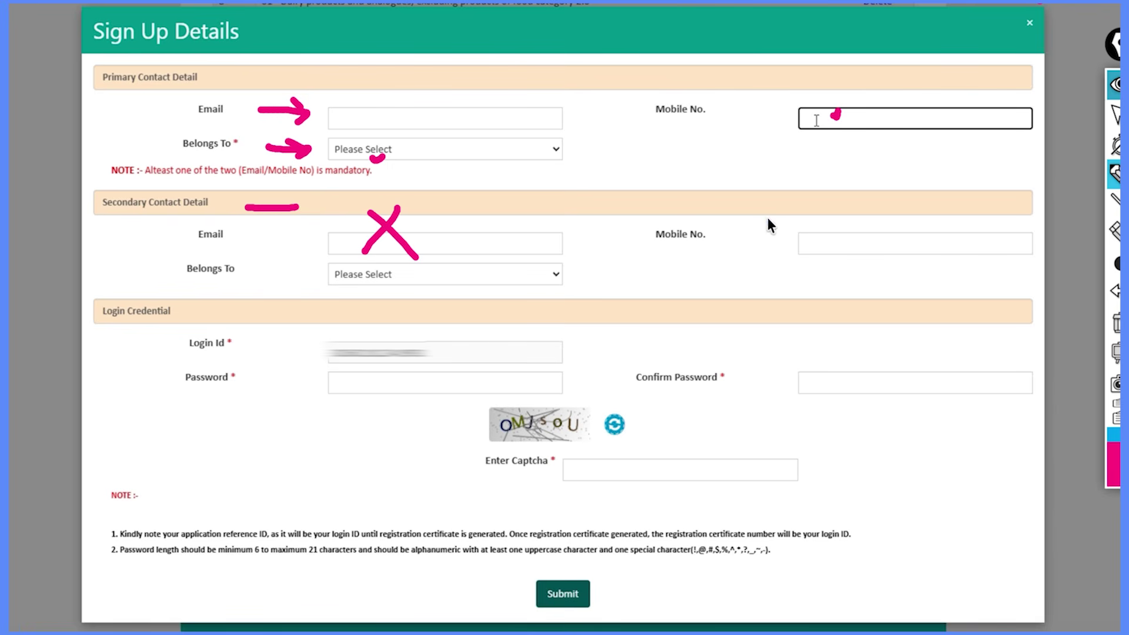
drag(769, 219, 745, 250)
drag(744, 229, 777, 255)
Step: Mark the Login Id, Password, Confirm Password and captcha fields and the Submit option of the login credentials
mouse_move(265, 353)
mouse_down()
mouse_move(314, 349)
mouse_move(293, 359)
mouse_up()
click(432, 353)
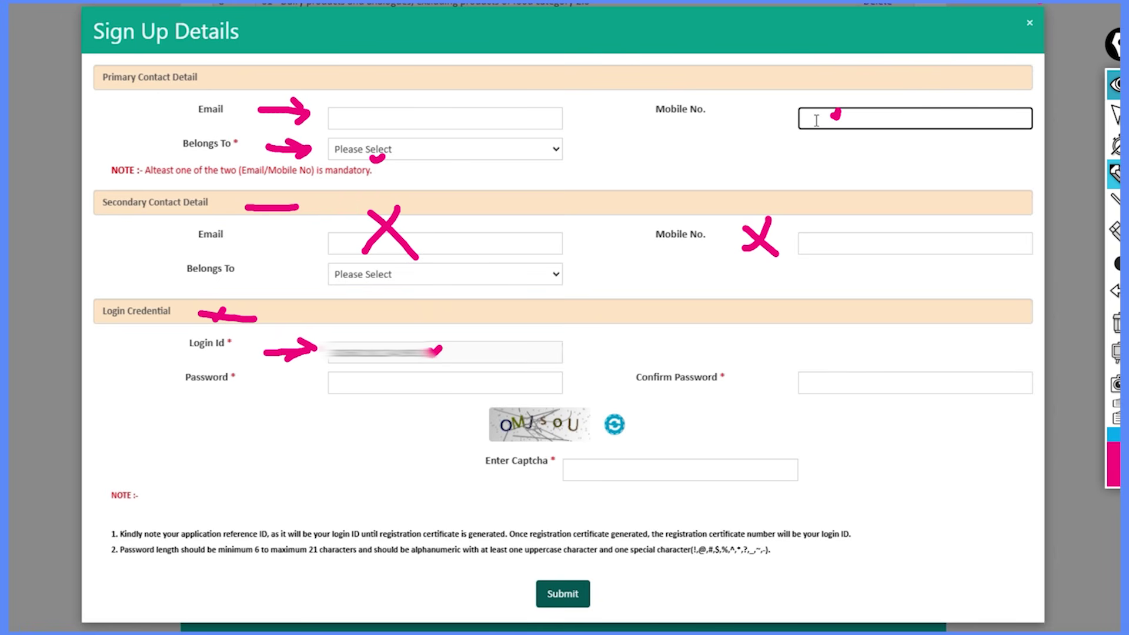
drag(346, 392, 365, 386)
drag(865, 389, 885, 389)
drag(506, 439, 564, 431)
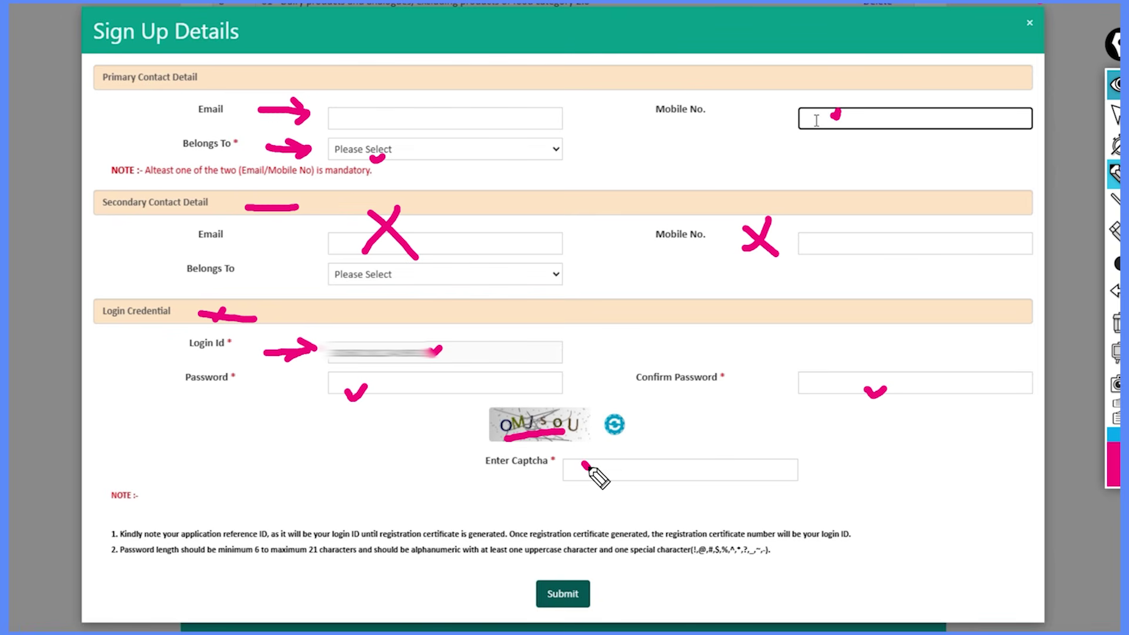
mouse_move(561, 580)
mouse_down()
mouse_move(588, 617)
mouse_move(523, 579)
mouse_up()
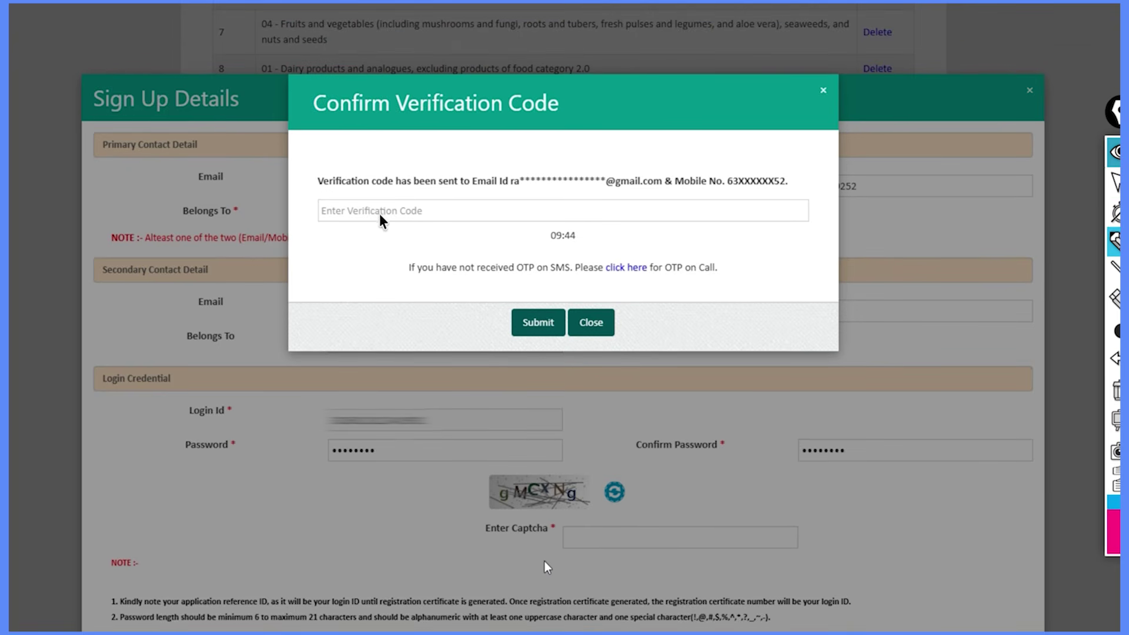
Step: Mark the verification code recipients, the code field and Submit, and underline the User Sign Up Successfully heading
drag(503, 144, 567, 145)
drag(697, 191, 730, 190)
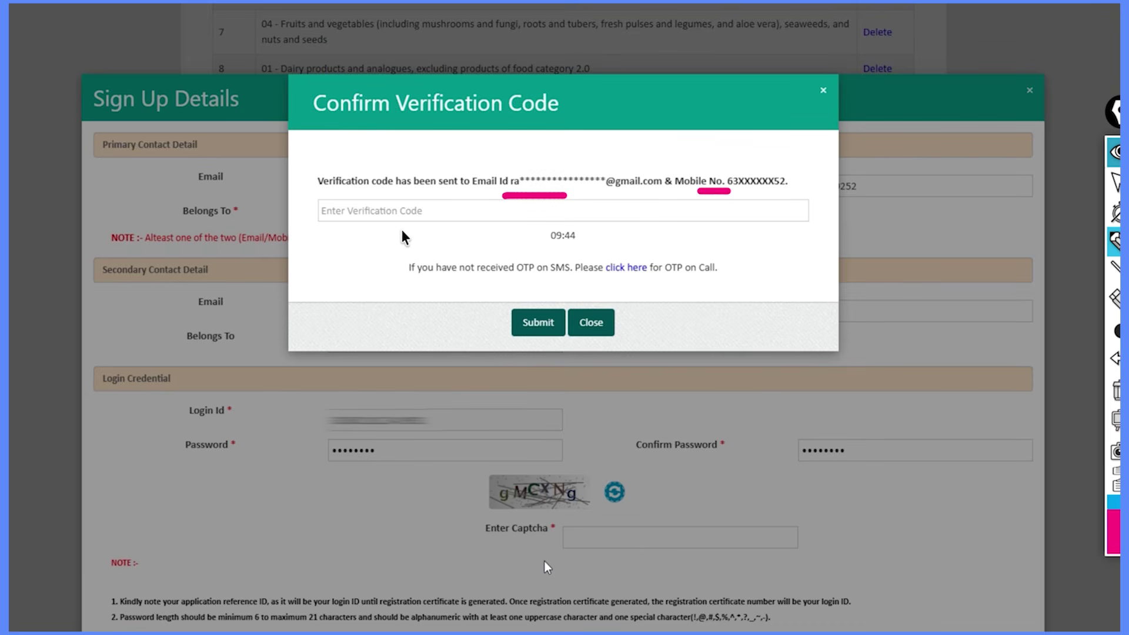
drag(377, 222, 395, 217)
drag(495, 310, 516, 301)
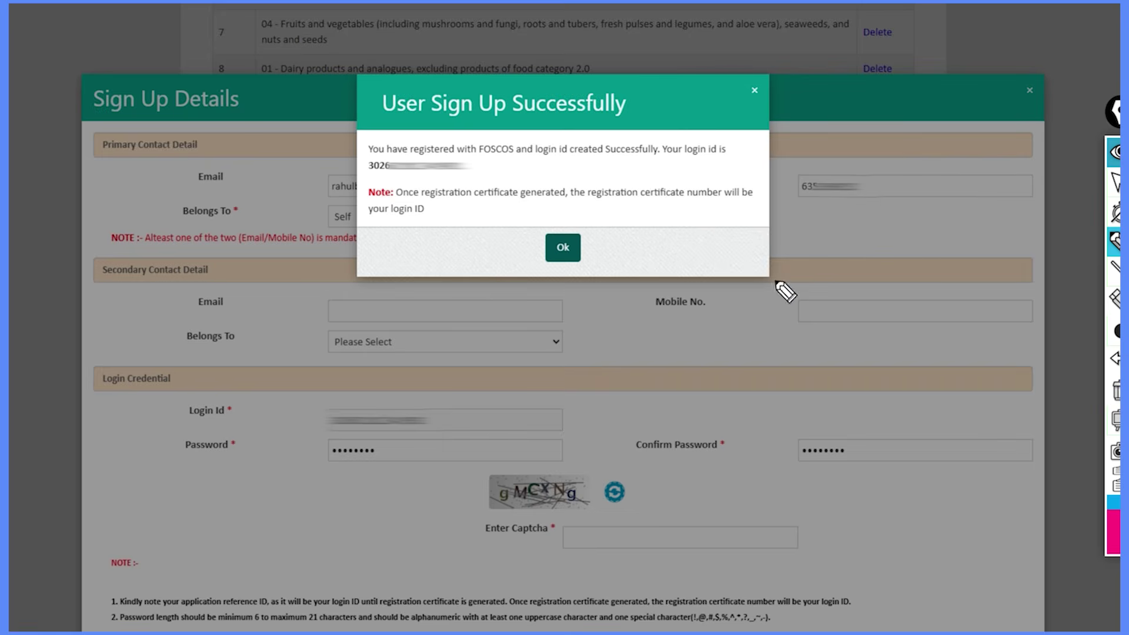
drag(379, 124, 588, 125)
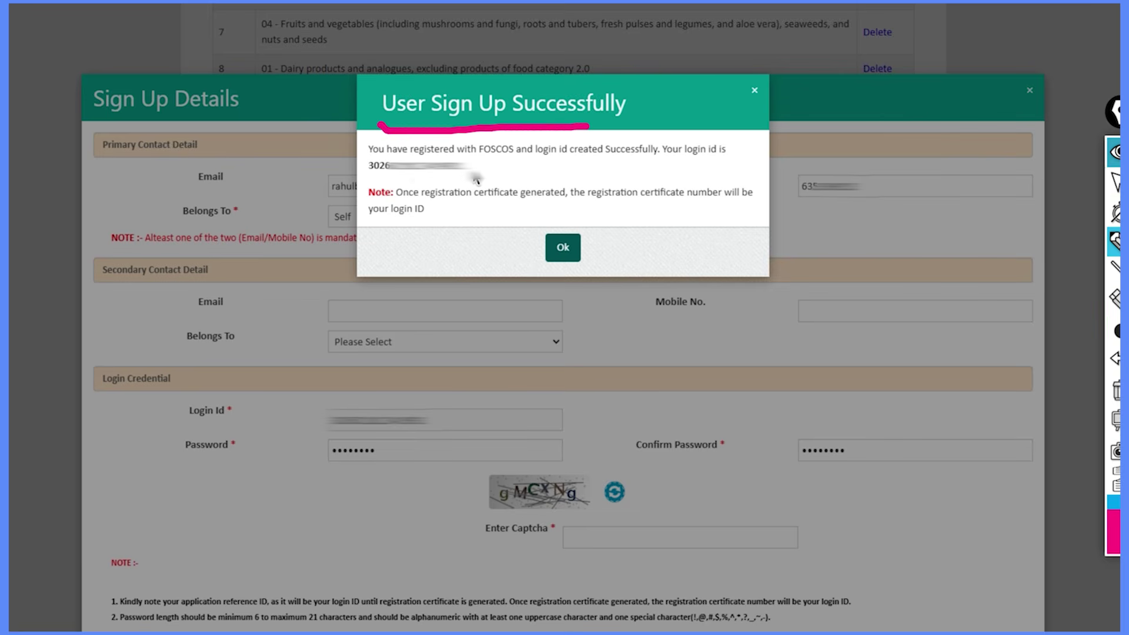
Step: Underline the issued login ID, then mark Photo, Identity Proof, Aadhar Card, Document Description and the declaration checkbox on the upload page
drag(408, 177, 461, 176)
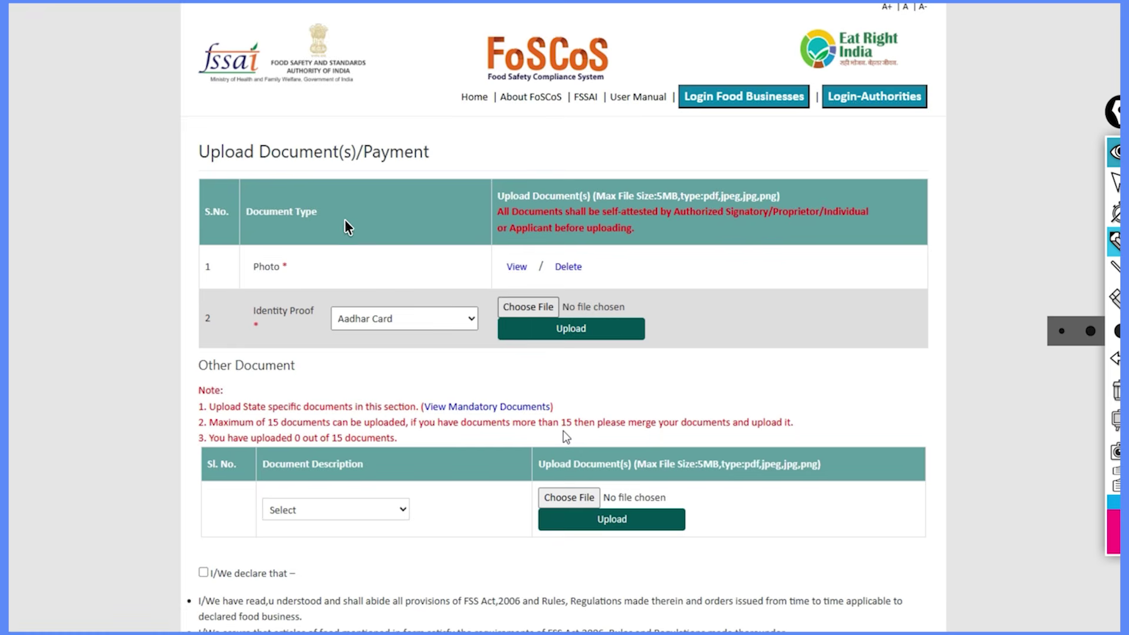
drag(316, 266, 340, 259)
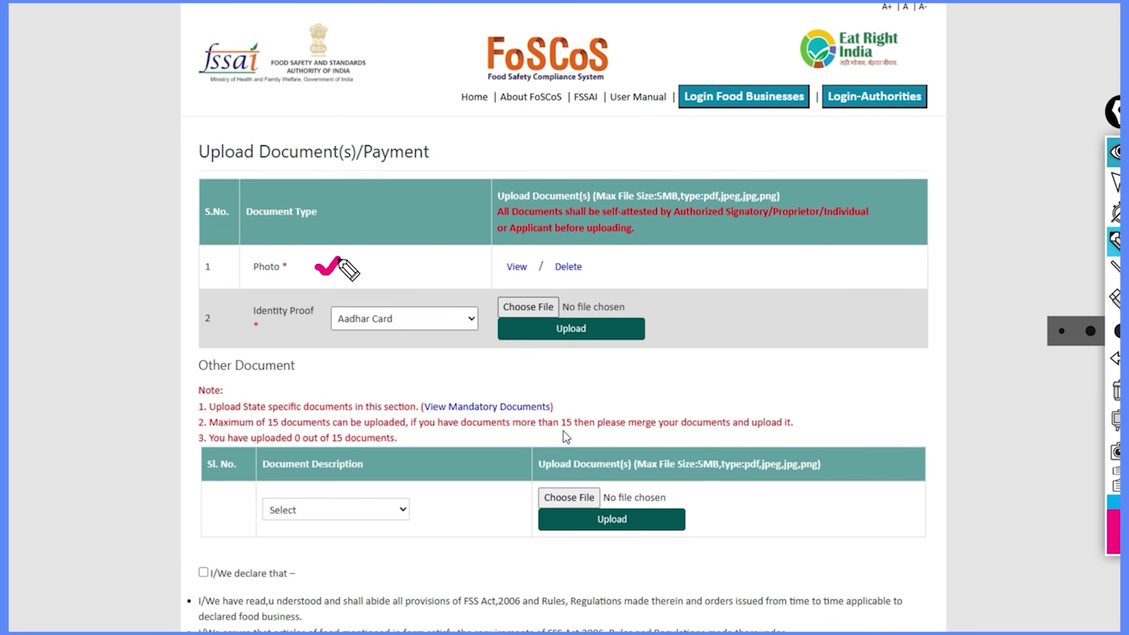
drag(297, 326, 310, 324)
drag(382, 333, 412, 332)
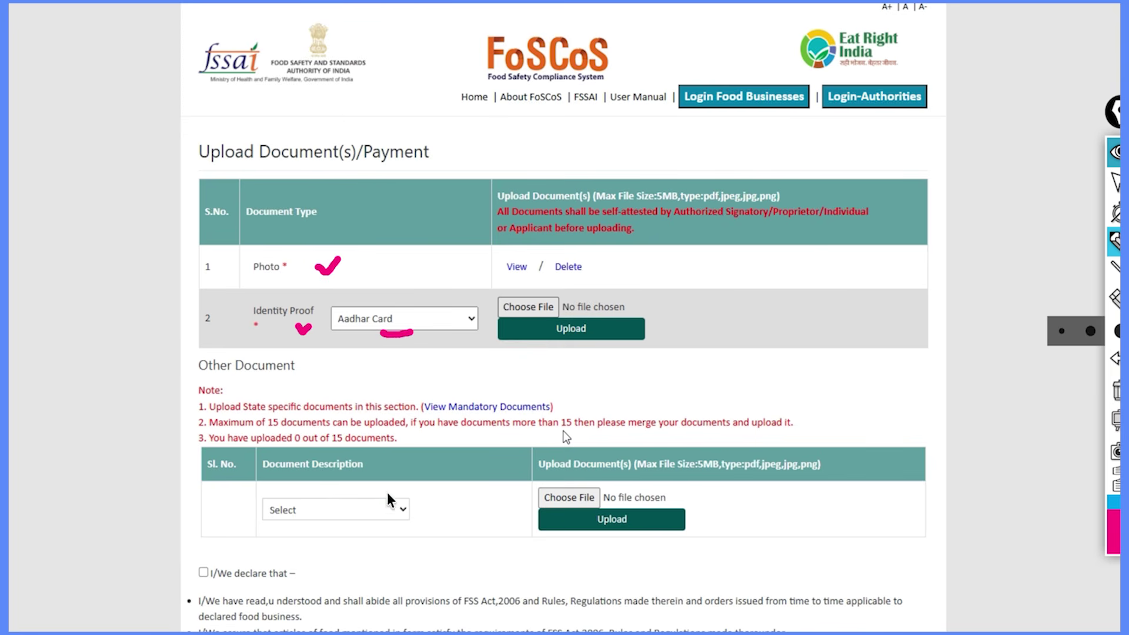
mouse_move(385, 471)
mouse_down()
mouse_move(396, 459)
mouse_move(398, 479)
mouse_up()
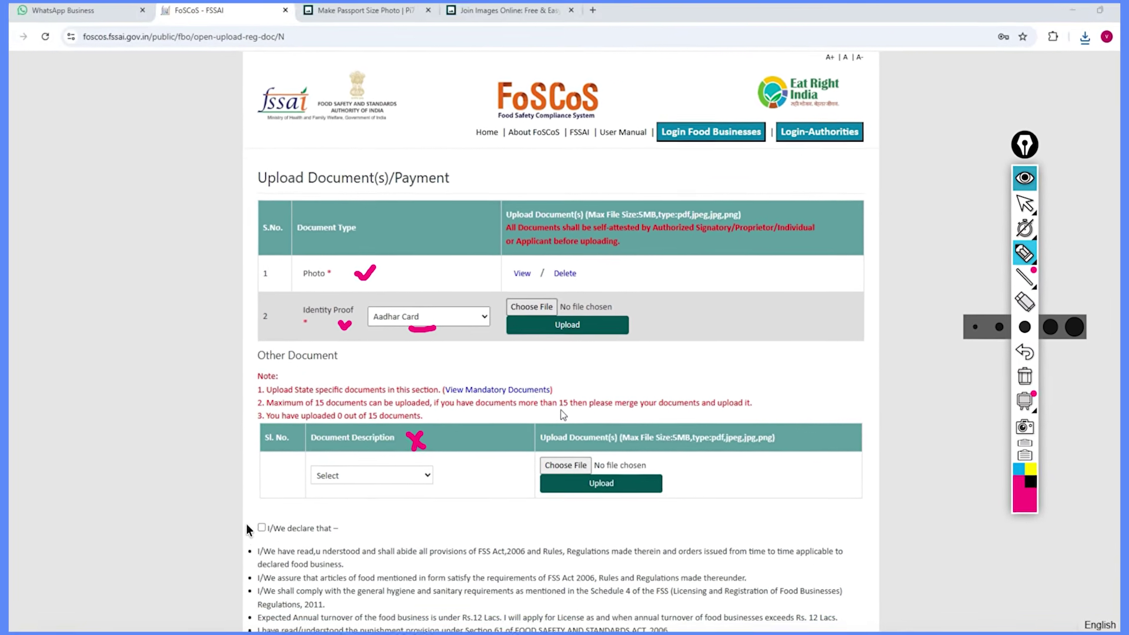
drag(232, 541, 247, 536)
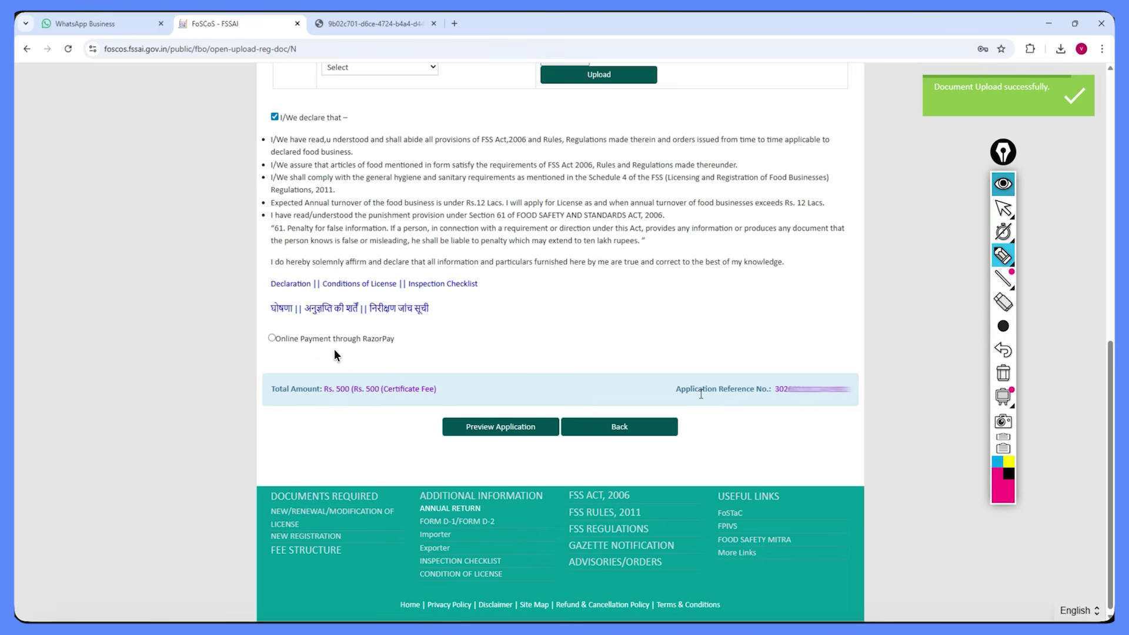
Step: Circle the Rs. 500 certificate fee, clear the pen marks and choose Online Payment through RazorPay
mouse_move(348, 377)
mouse_down()
mouse_move(327, 382)
mouse_move(360, 423)
mouse_move(461, 398)
mouse_move(351, 382)
mouse_up()
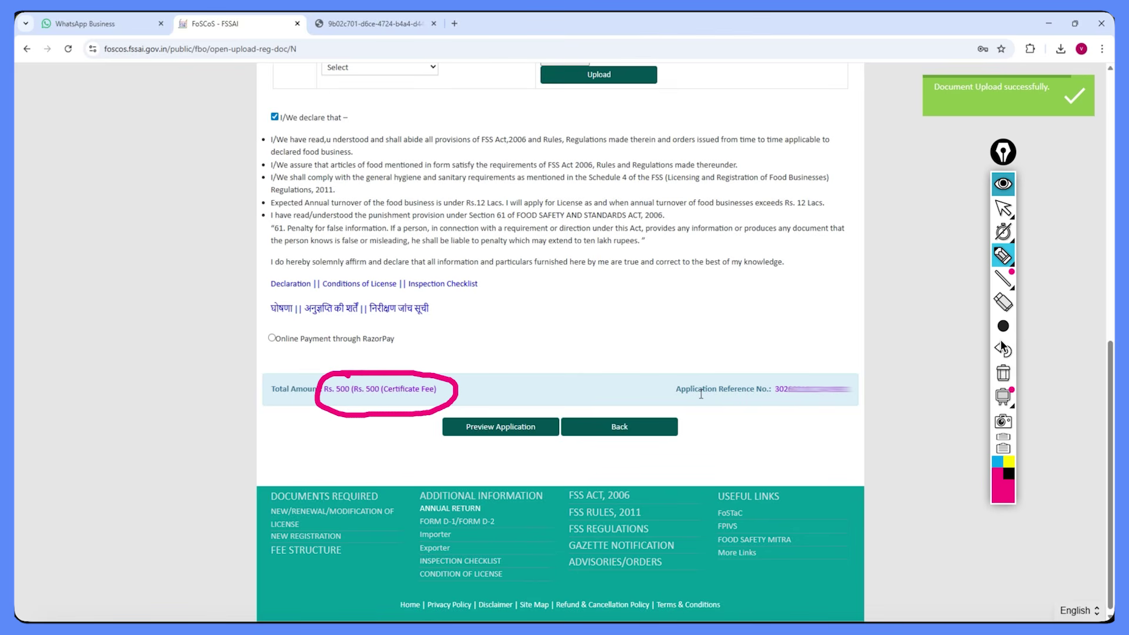
click(1003, 373)
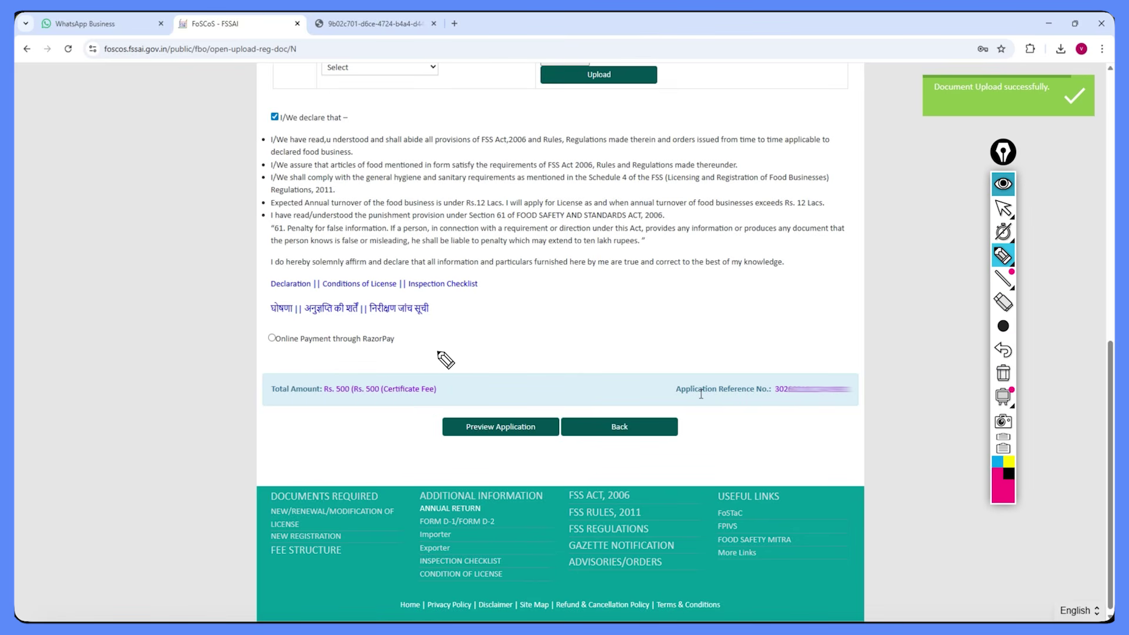
click(271, 338)
scroll(288, 262, down, 2)
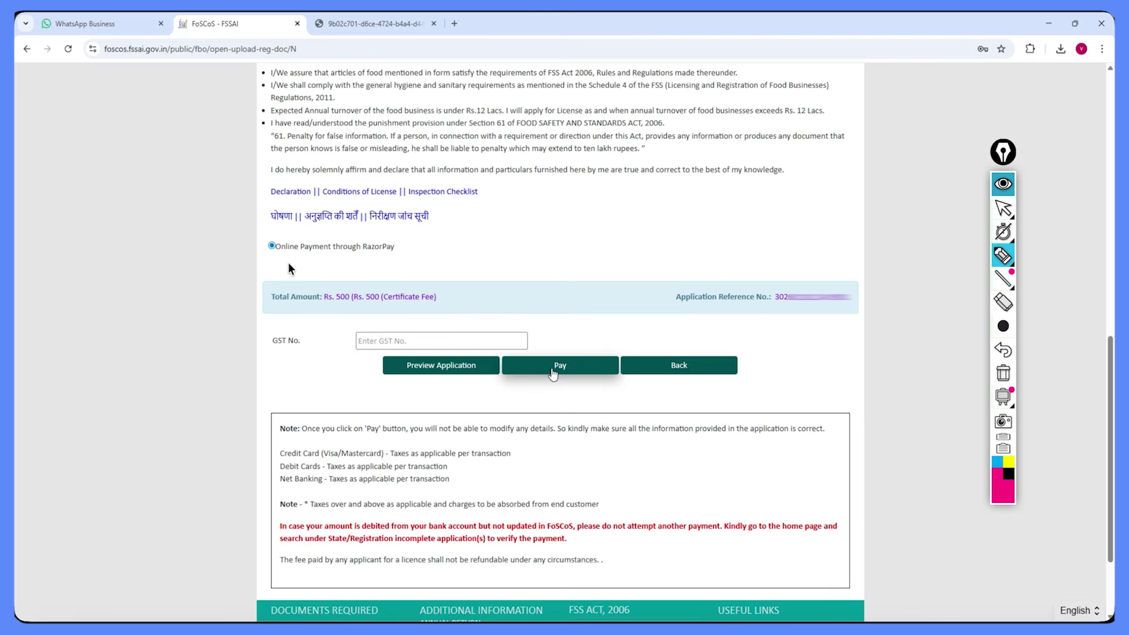
Step: Underline the RazorPay payment option, circle Pay and start the payment
drag(276, 259, 351, 258)
mouse_move(562, 342)
mouse_down()
mouse_move(526, 356)
mouse_move(587, 382)
mouse_move(537, 353)
mouse_up()
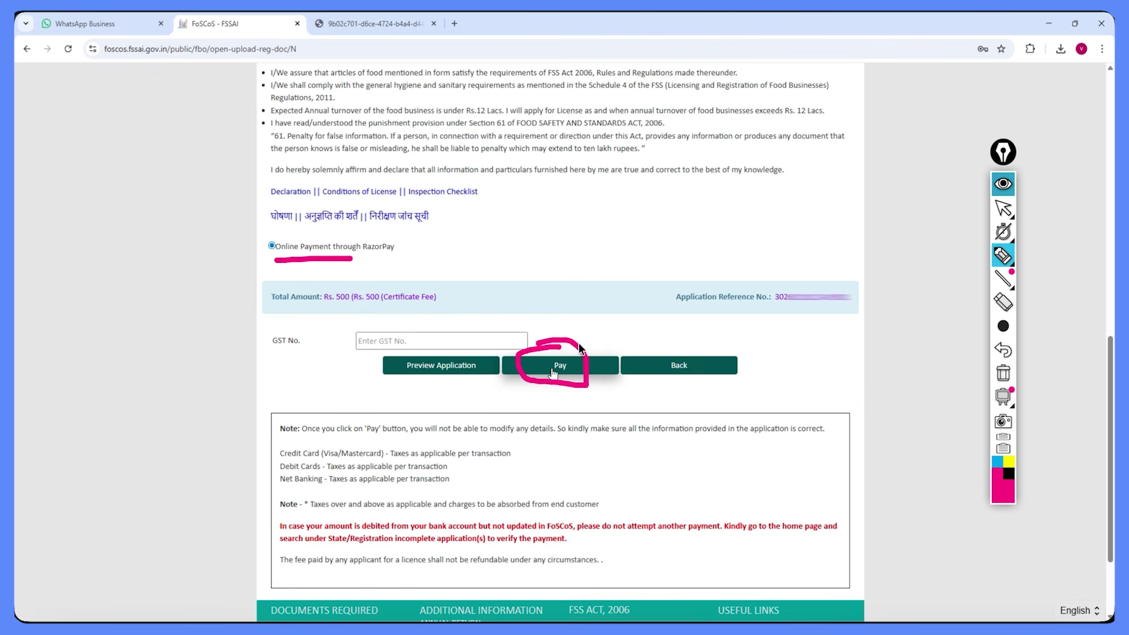
click(552, 371)
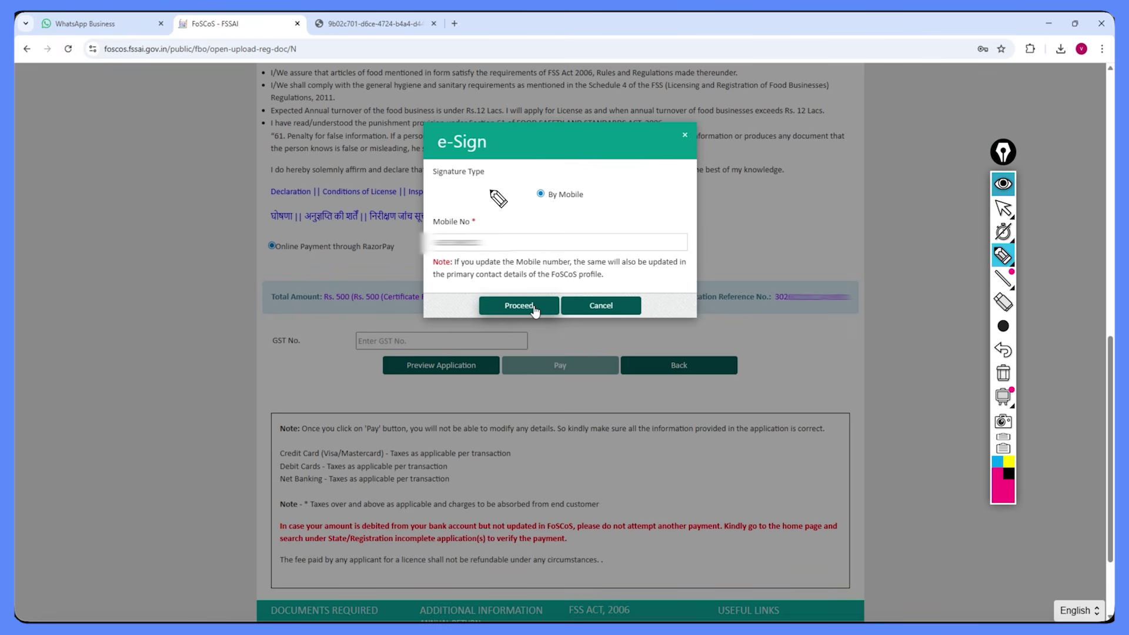
Step: Mark the e-Sign signature type and mobile number, proceed to the OTP dialog, and tick its verification code field and Proceed option
drag(488, 187, 509, 182)
drag(496, 226, 491, 241)
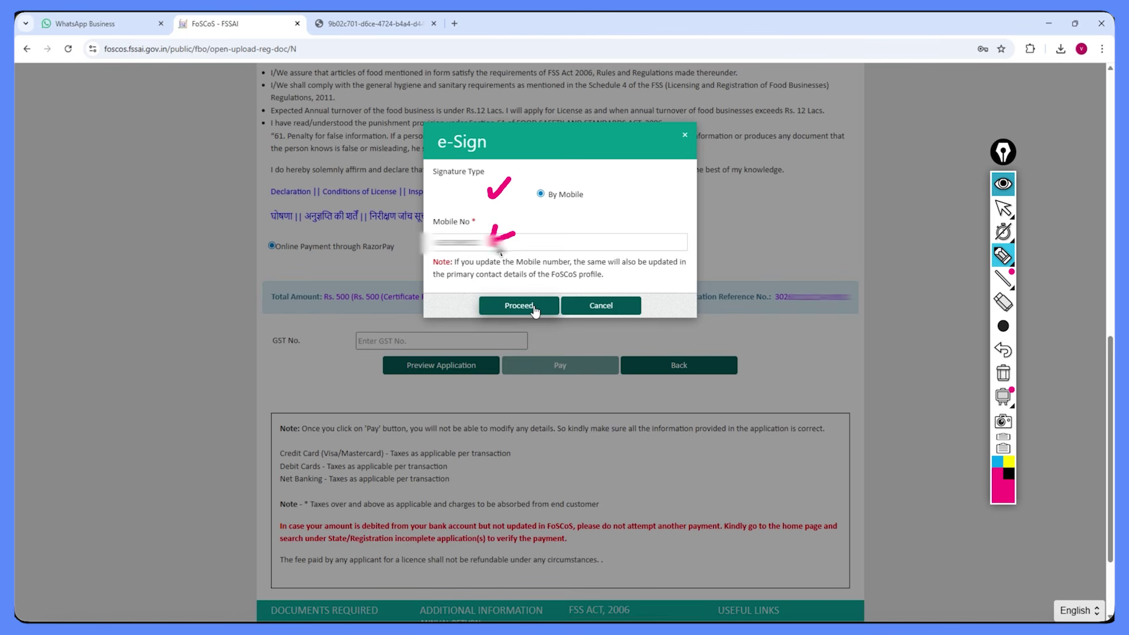
drag(496, 292, 510, 282)
click(519, 305)
drag(576, 221, 600, 210)
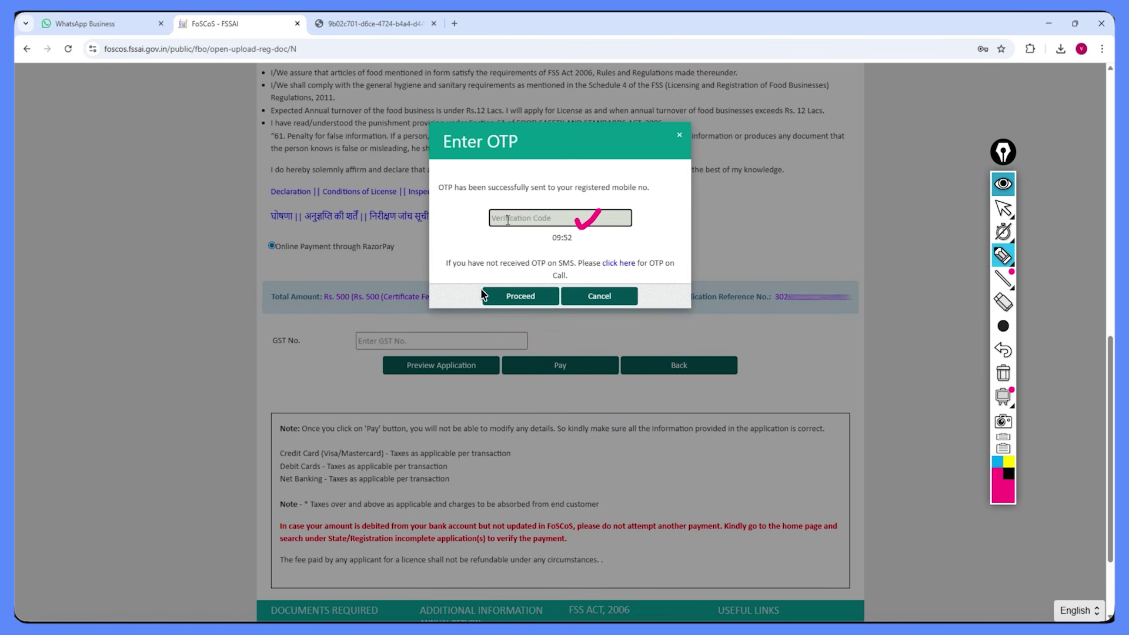
drag(481, 294, 509, 285)
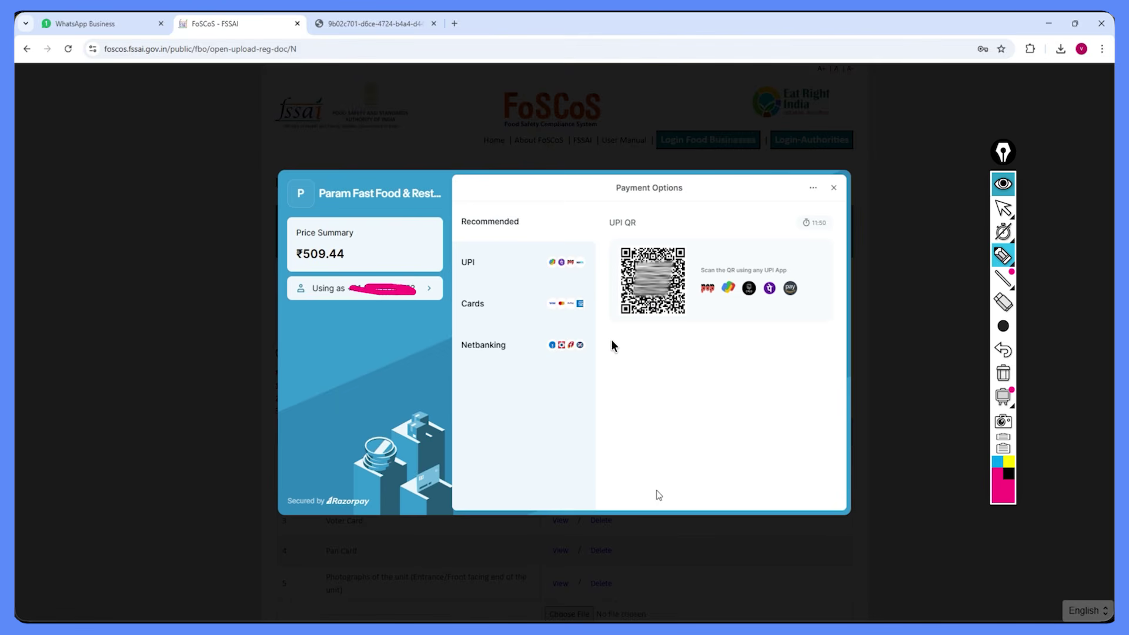
Step: Draw tick marks beside the UPI QR payment option and the Payment Successful message
mouse_move(631, 345)
mouse_down()
mouse_move(641, 354)
mouse_move(662, 335)
mouse_up()
drag(706, 356, 733, 334)
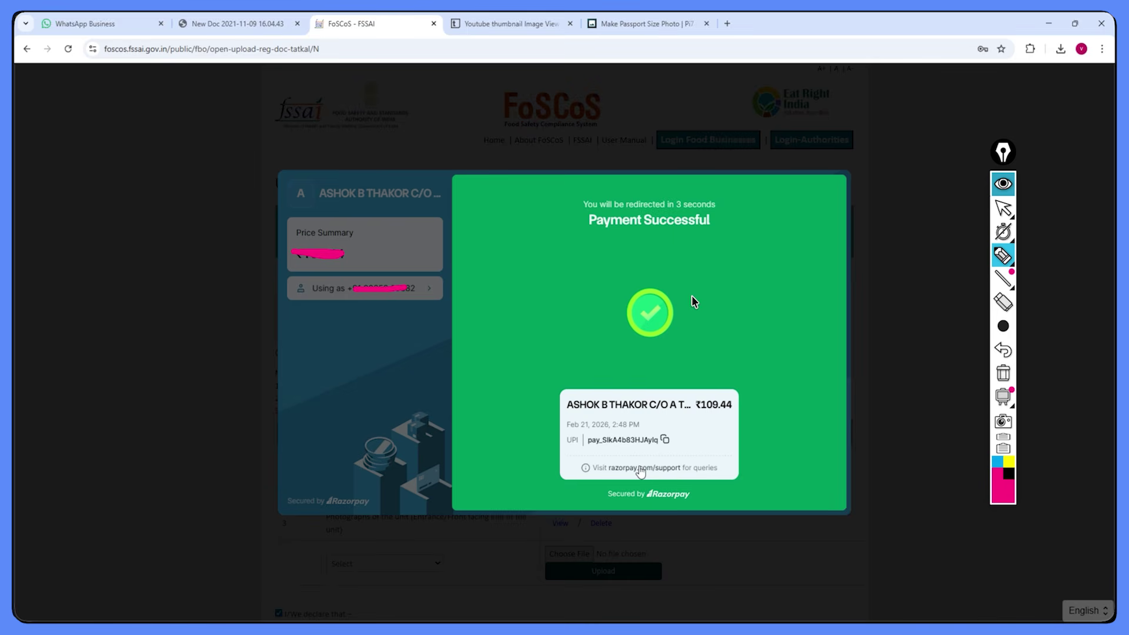
drag(688, 295, 719, 280)
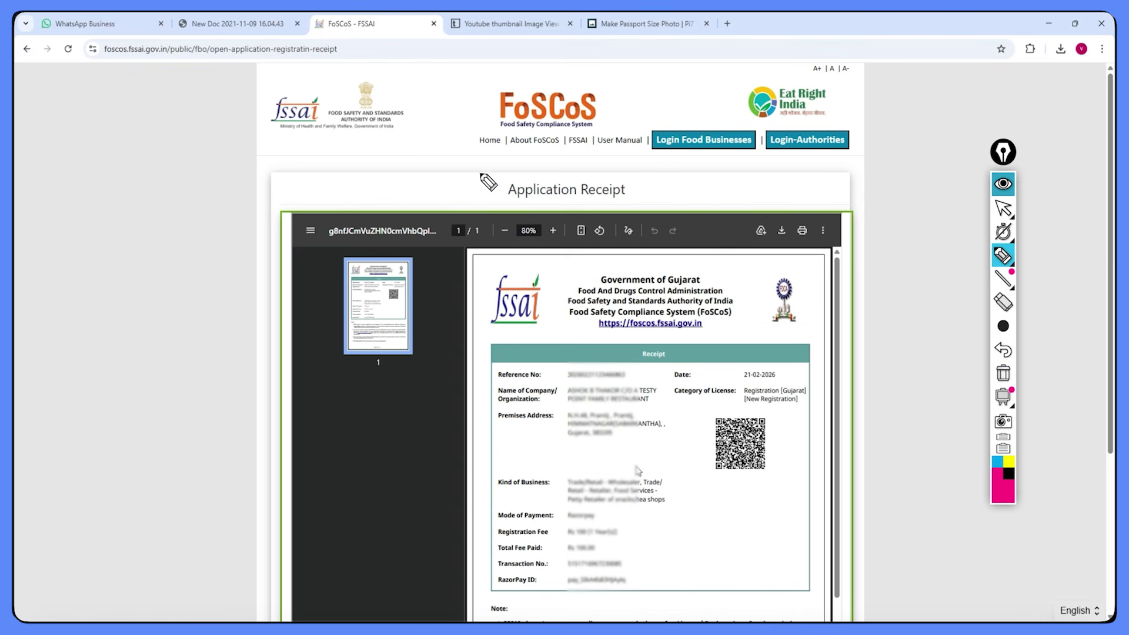
Step: Mark the Application Receipt heading and the receipt document with the pen
mouse_move(481, 175)
mouse_down()
mouse_move(490, 202)
mouse_move(600, 207)
mouse_move(624, 184)
mouse_move(455, 169)
mouse_up()
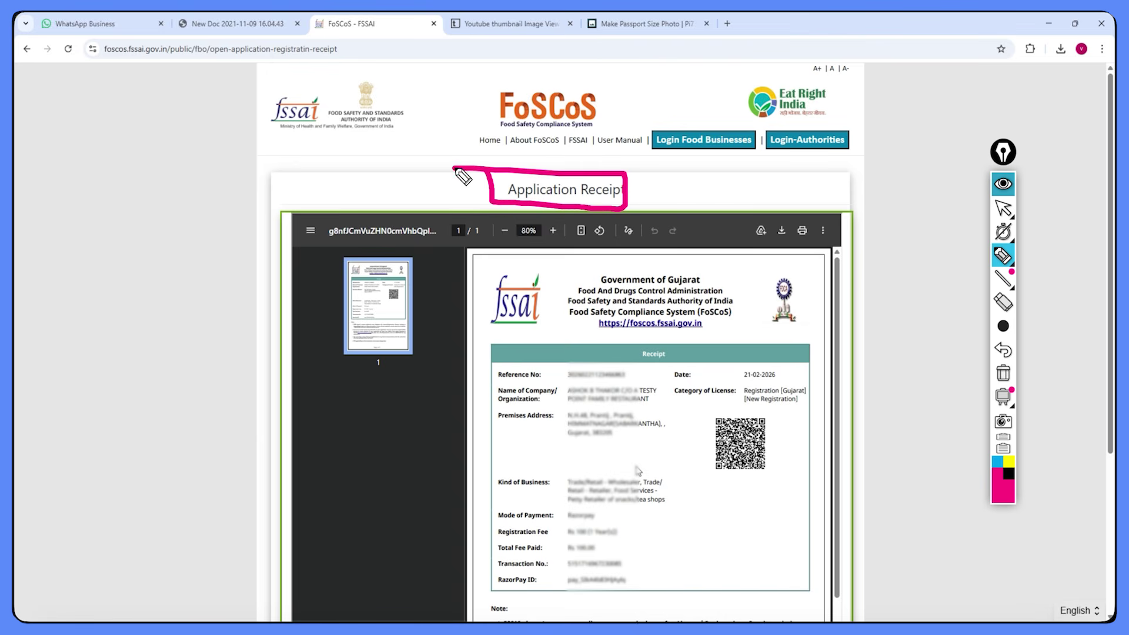
drag(459, 259, 471, 255)
click(995, 209)
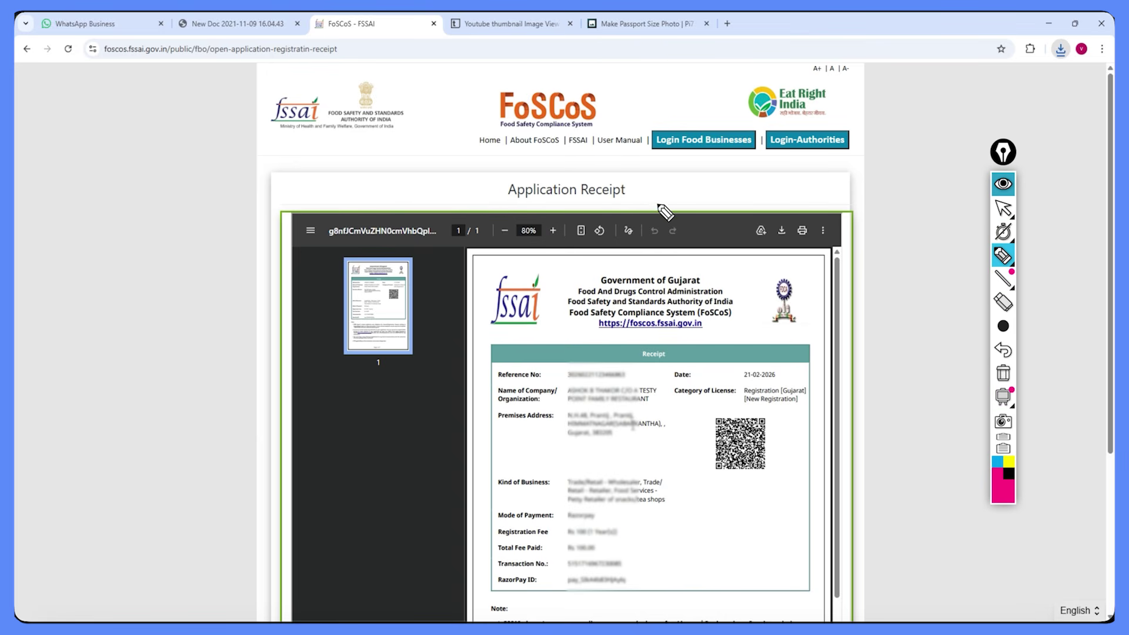
mouse_move(740, 274)
mouse_down()
mouse_move(745, 285)
mouse_move(757, 267)
mouse_up()
mouse_move(570, 360)
mouse_down()
mouse_move(562, 381)
mouse_move(612, 406)
mouse_move(644, 362)
mouse_move(632, 357)
mouse_up()
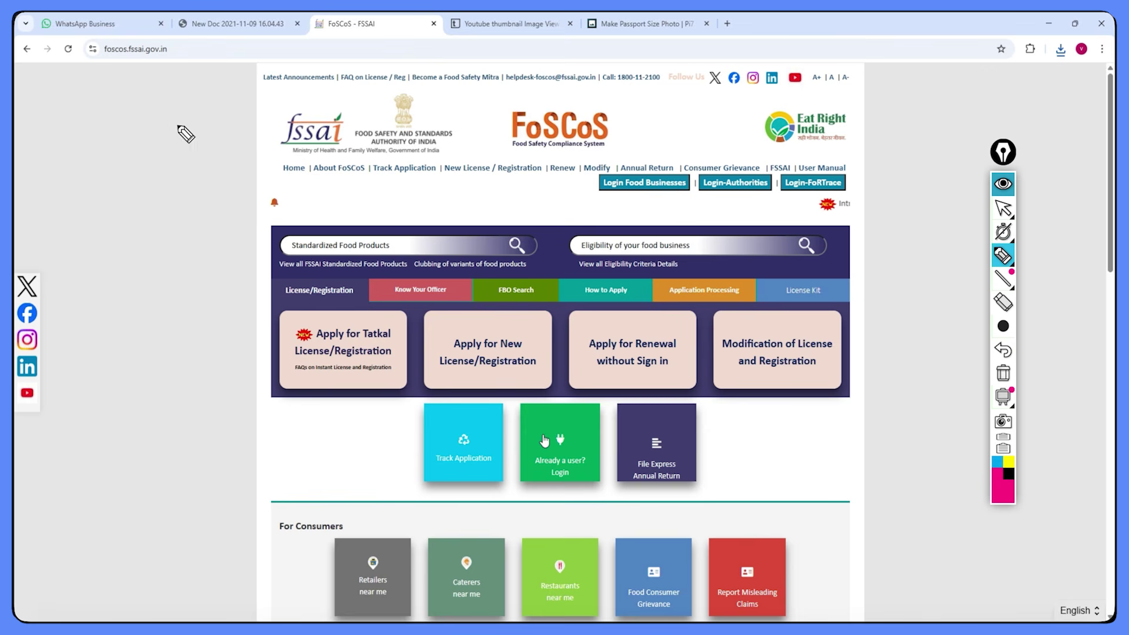
Step: Mark the FoSCoS home page and its existing-user login option, and open the sign-in page
drag(237, 141, 263, 131)
mouse_move(563, 417)
mouse_down()
mouse_move(523, 435)
mouse_move(546, 485)
mouse_move(564, 421)
mouse_up()
click(562, 440)
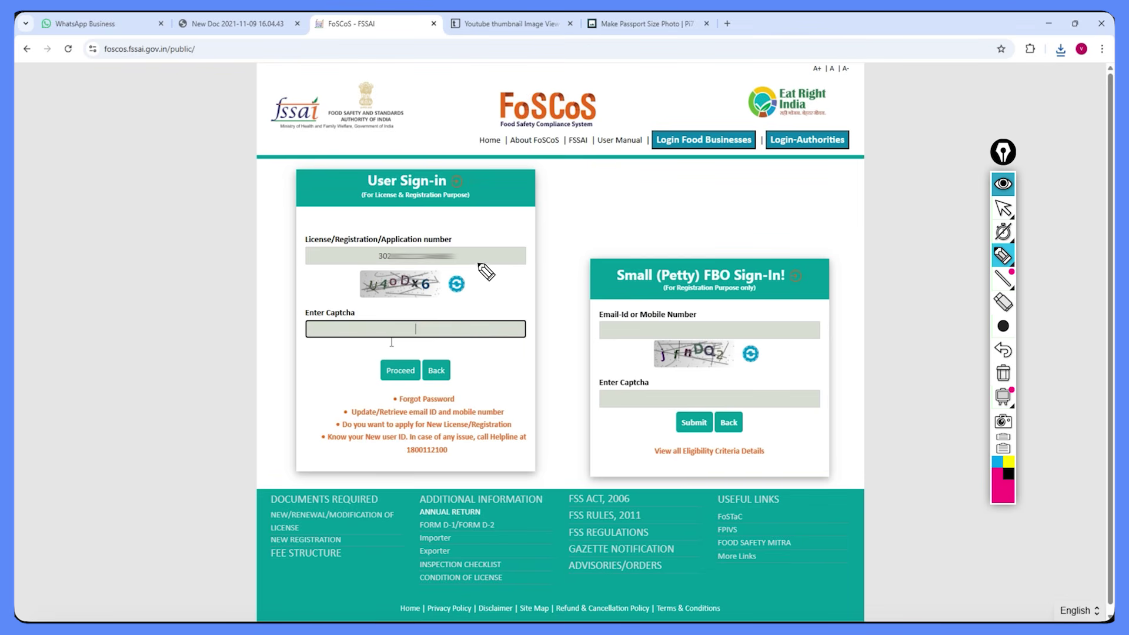
Step: Tick the application number, captcha image, Enter Captcha field and Proceed option of User Sign-in
drag(478, 255, 481, 249)
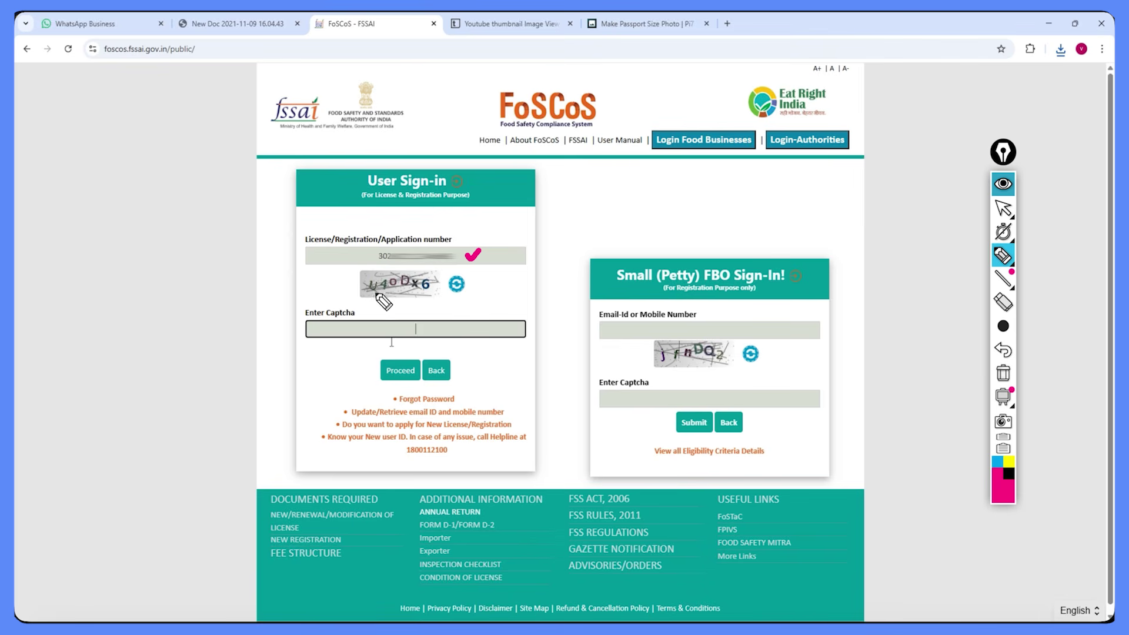
drag(376, 293, 393, 287)
drag(428, 325, 442, 323)
drag(375, 362, 392, 355)
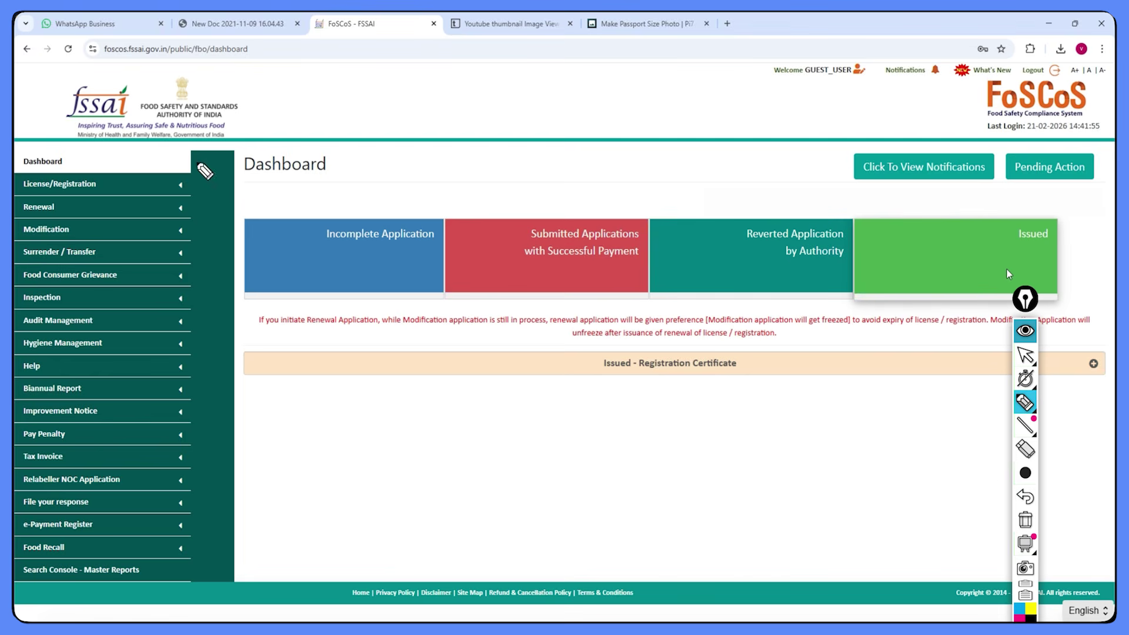
Step: Mark Dashboard, the Issued tile and the expander of the Issued - Registration Certificate section with the pen
mouse_move(132, 159)
mouse_down()
mouse_move(64, 163)
mouse_move(97, 183)
mouse_up()
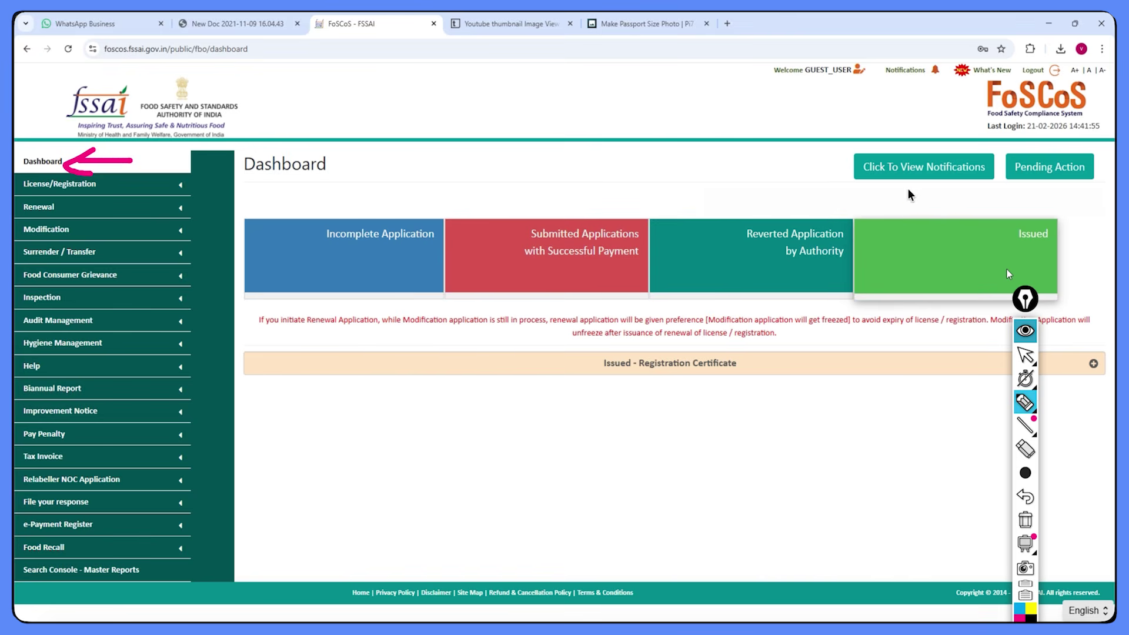
mouse_move(908, 191)
mouse_down()
mouse_move(956, 238)
mouse_move(940, 247)
mouse_move(993, 236)
mouse_up()
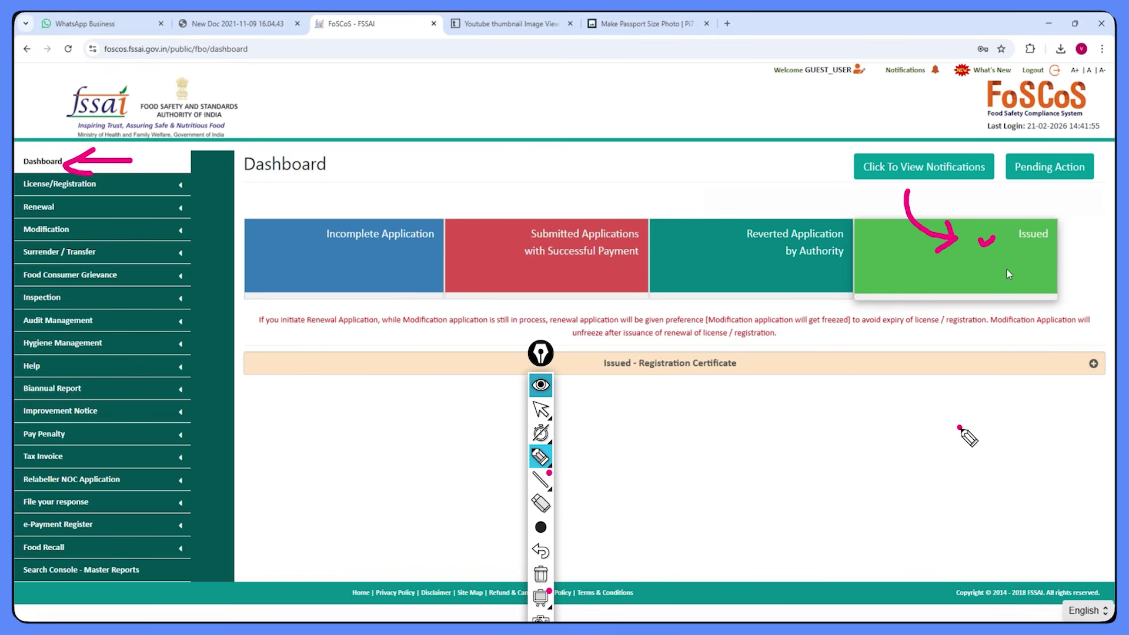
mouse_move(959, 427)
mouse_down()
mouse_move(1076, 372)
mouse_move(1088, 384)
mouse_move(1076, 367)
mouse_move(1084, 359)
mouse_move(1099, 370)
mouse_up()
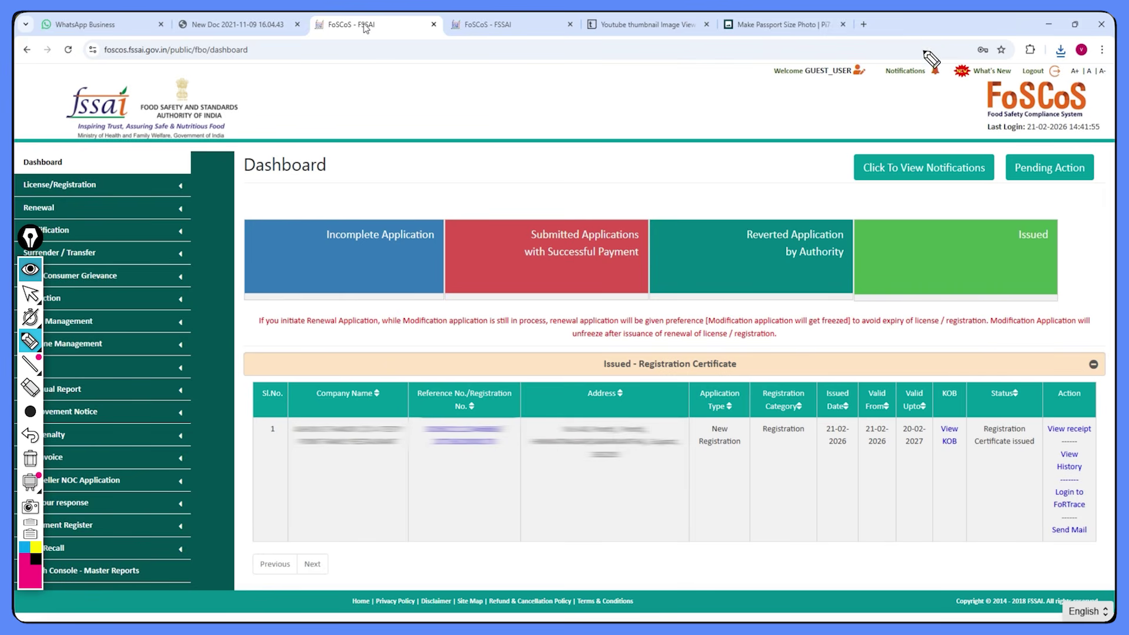
Step: Mark the issued registration's reference number and look through the registration certificate PDF
mouse_move(546, 389)
mouse_down()
mouse_move(567, 364)
mouse_move(542, 393)
mouse_move(556, 388)
mouse_up()
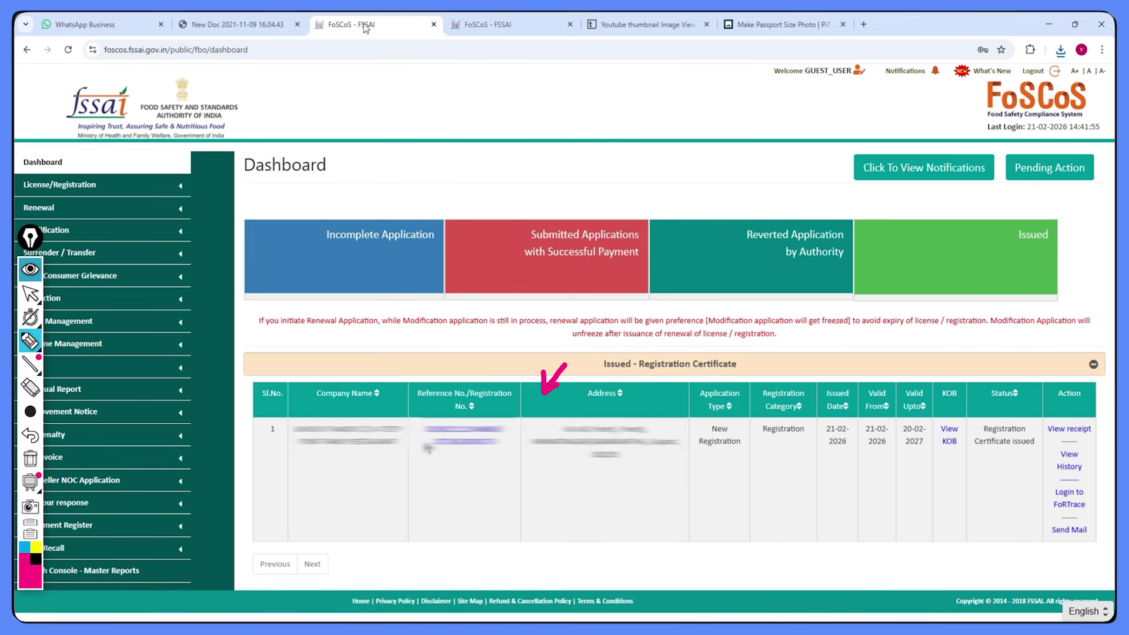
mouse_move(423, 442)
mouse_down()
mouse_move(435, 455)
mouse_move(500, 458)
mouse_move(506, 444)
mouse_move(434, 433)
mouse_move(429, 453)
mouse_move(461, 481)
mouse_up()
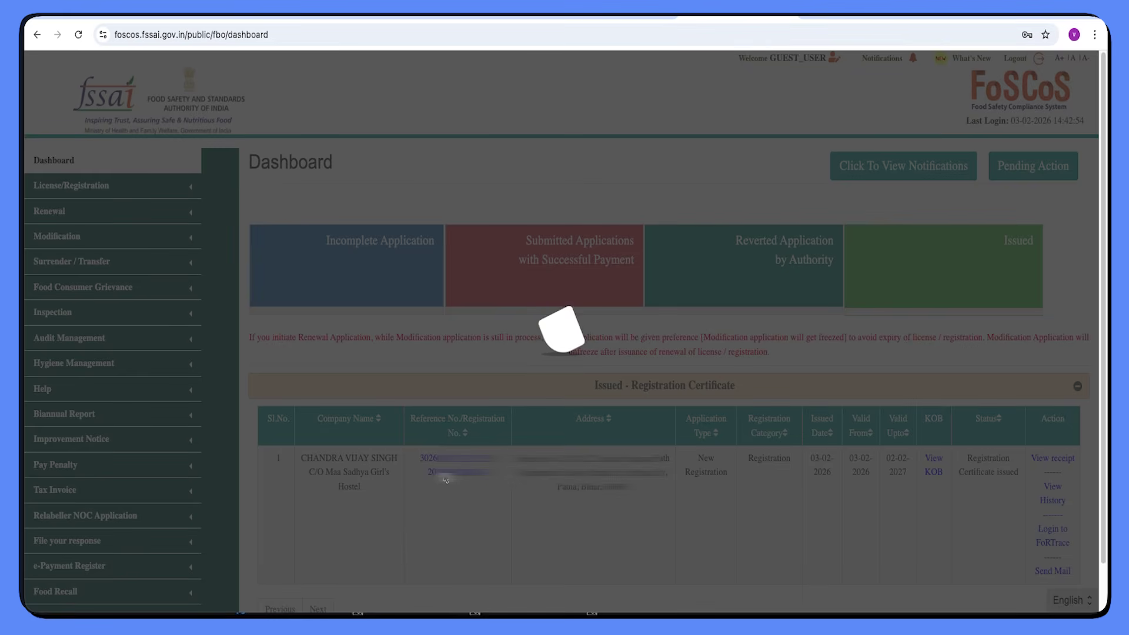
scroll(646, 353, down, 20)
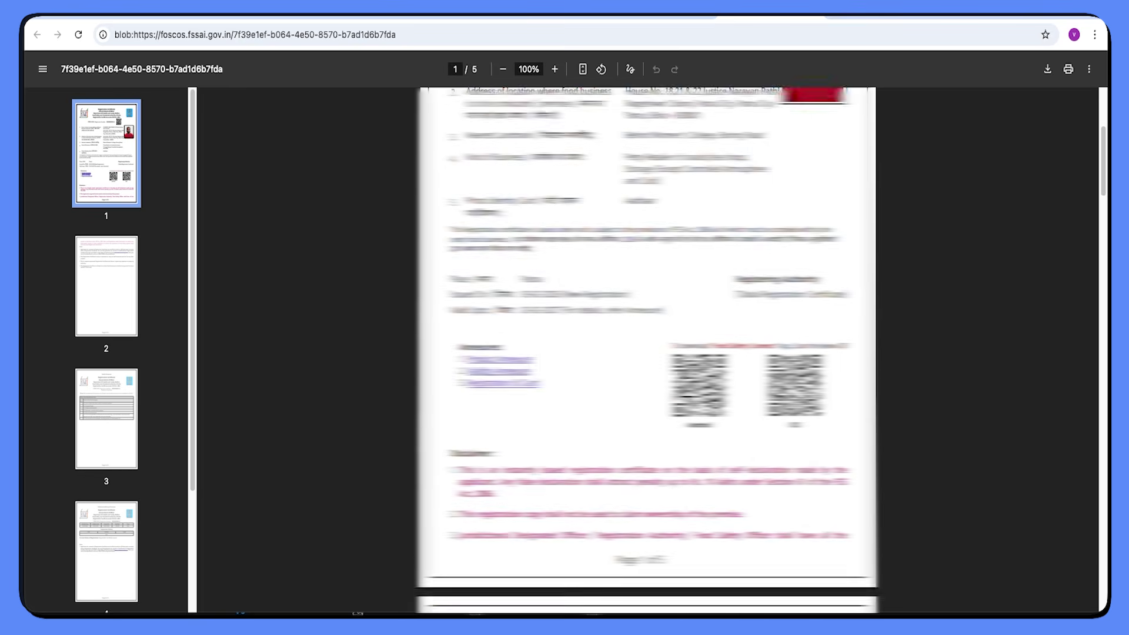
scroll(647, 353, down, 15)
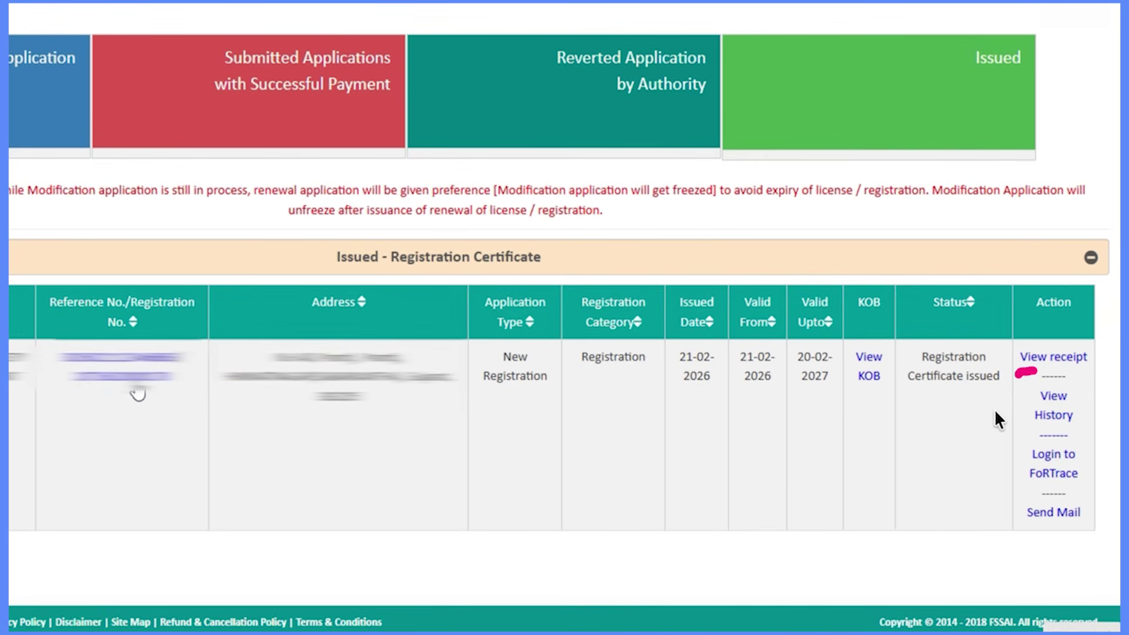
Step: Tick View History and draw an arrow to Send Mail among the issued registration's actions
drag(994, 413, 1013, 410)
mouse_move(976, 476)
mouse_down()
mouse_move(1014, 507)
mouse_move(993, 517)
mouse_move(1047, 527)
mouse_up()
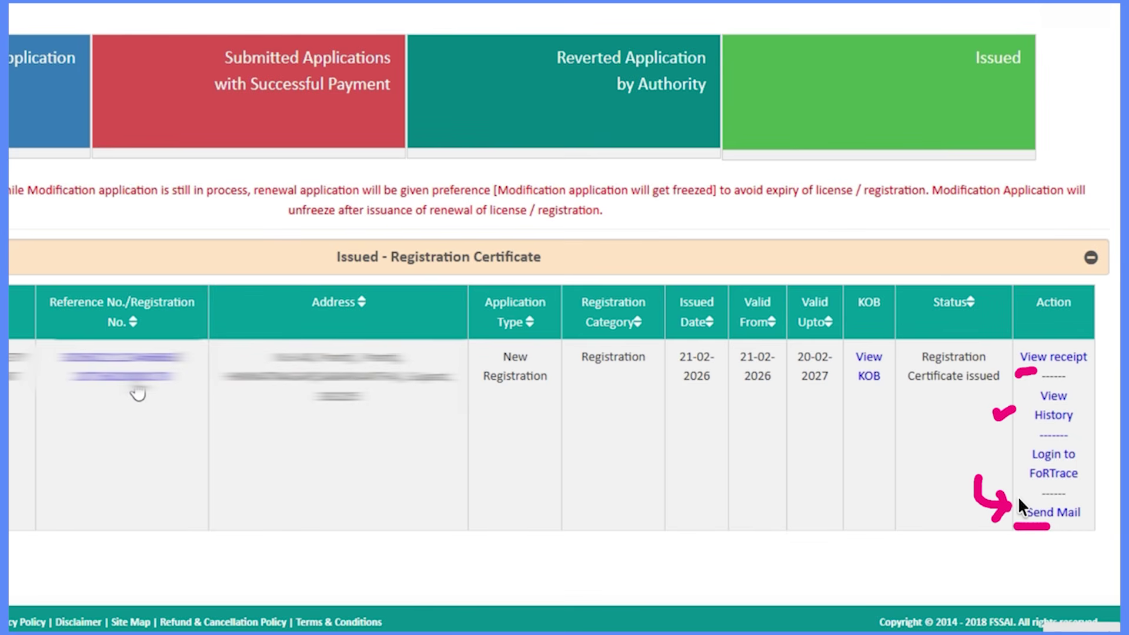